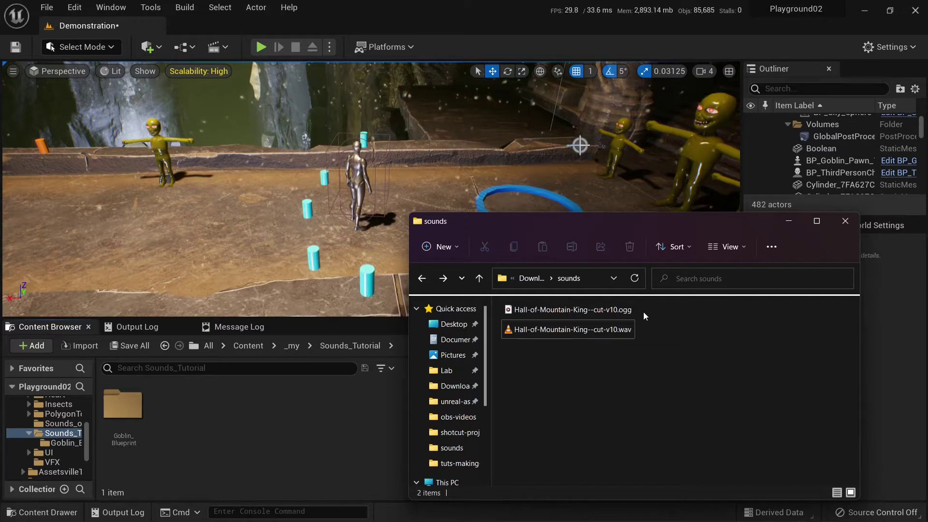
# - Import Hall-of-Mountain-King--cut-v10.ogg into the Sounds_Tutorial folder and place the sound in the level inside the blue ring
pyautogui.click(614, 315)
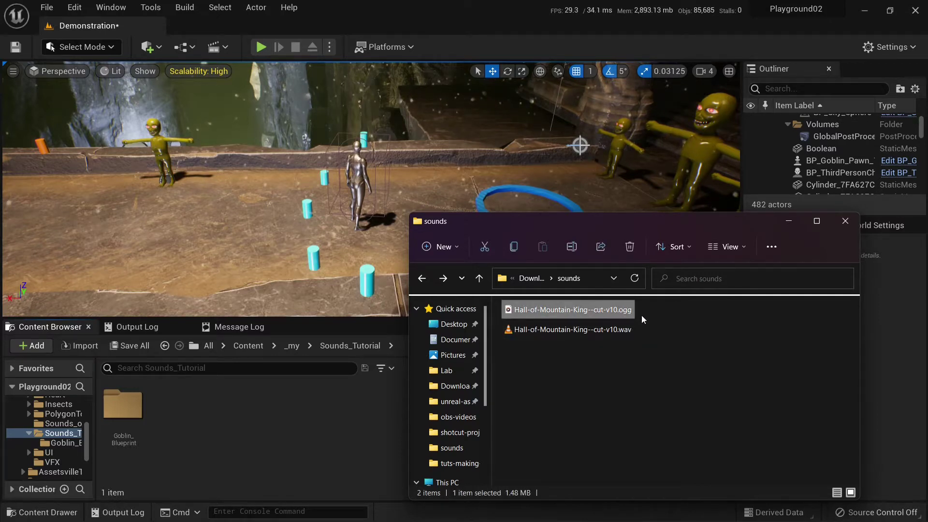
pyautogui.moveTo(556, 313); pyautogui.dragTo(217, 427)
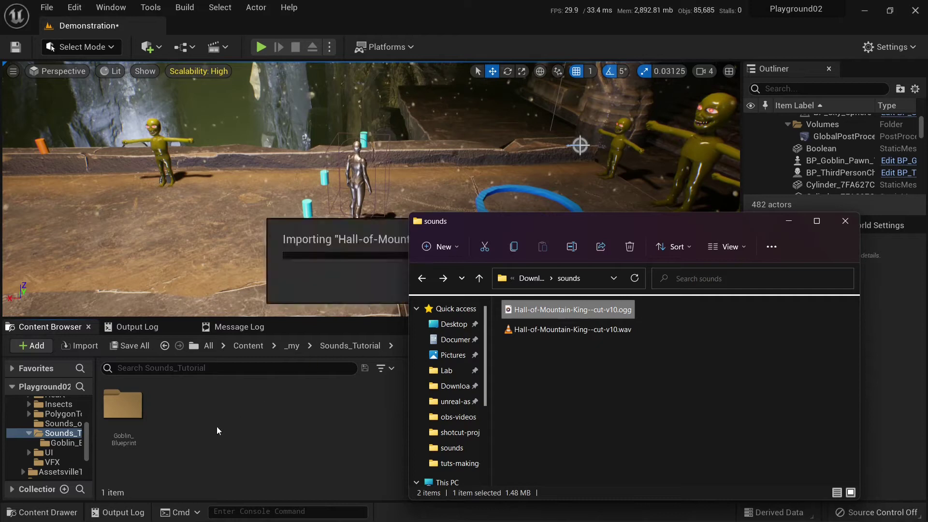
pyautogui.click(309, 434)
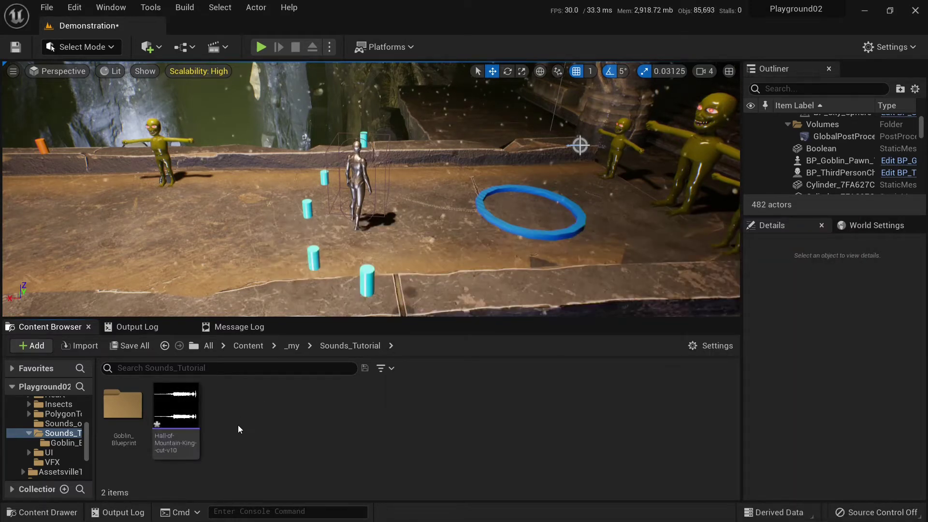
pyautogui.click(200, 427)
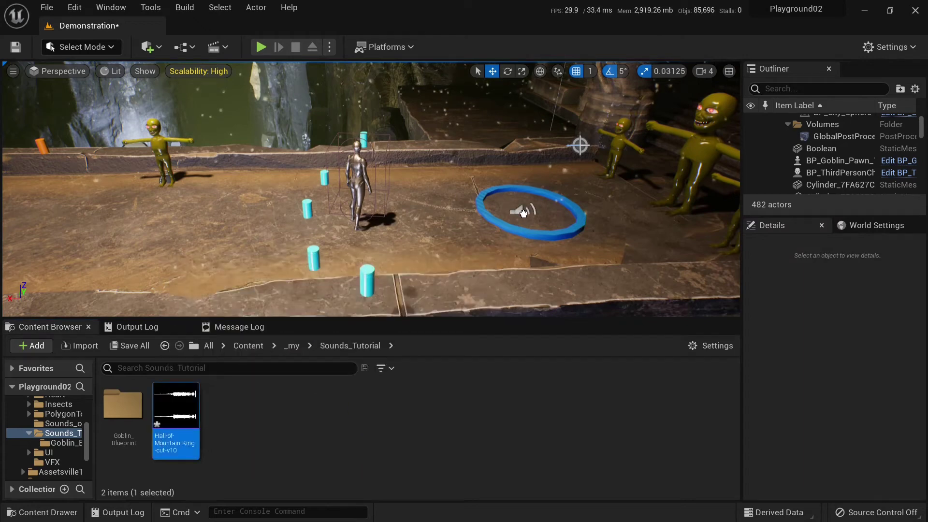
pyautogui.moveTo(523, 213); pyautogui.dragTo(524, 214)
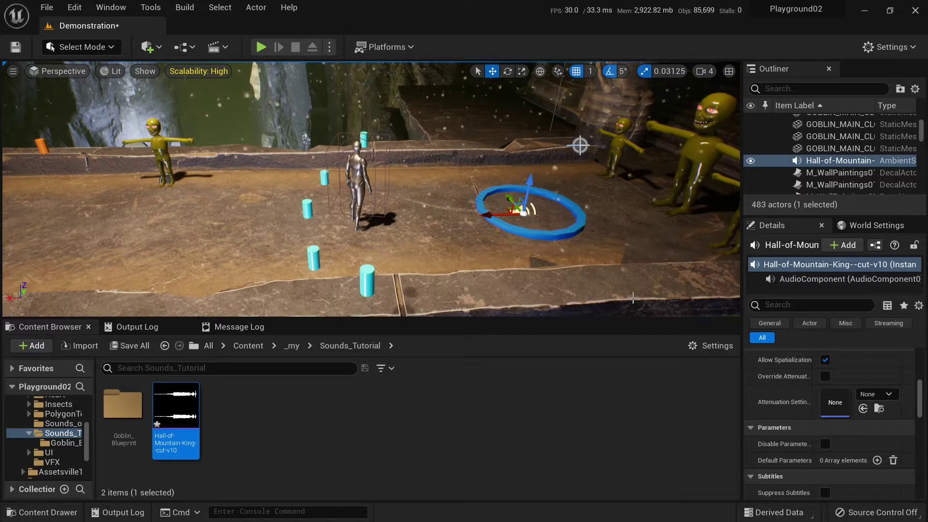
# - Play-test the level, running the character along the bridge and back to hear the placed sound, and end the session
pyautogui.click(261, 47)
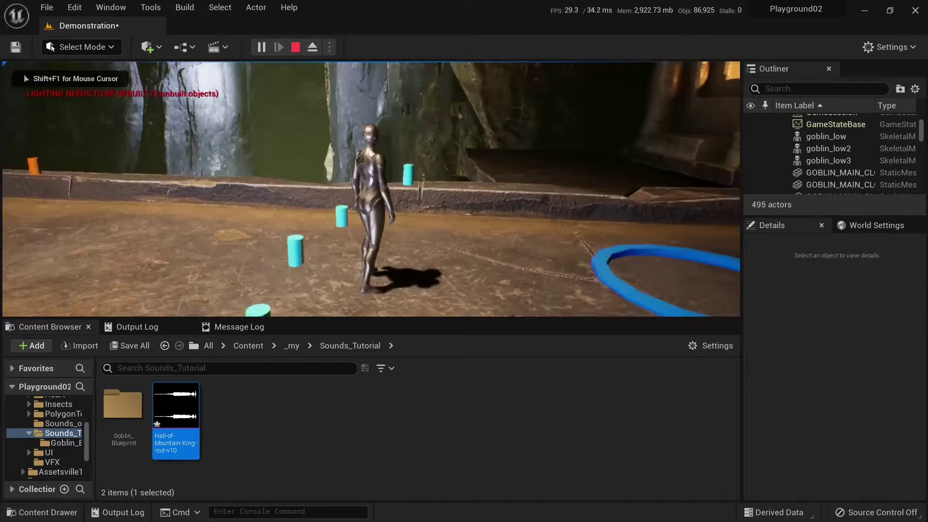
pyautogui.press('w')
pyautogui.press('w')
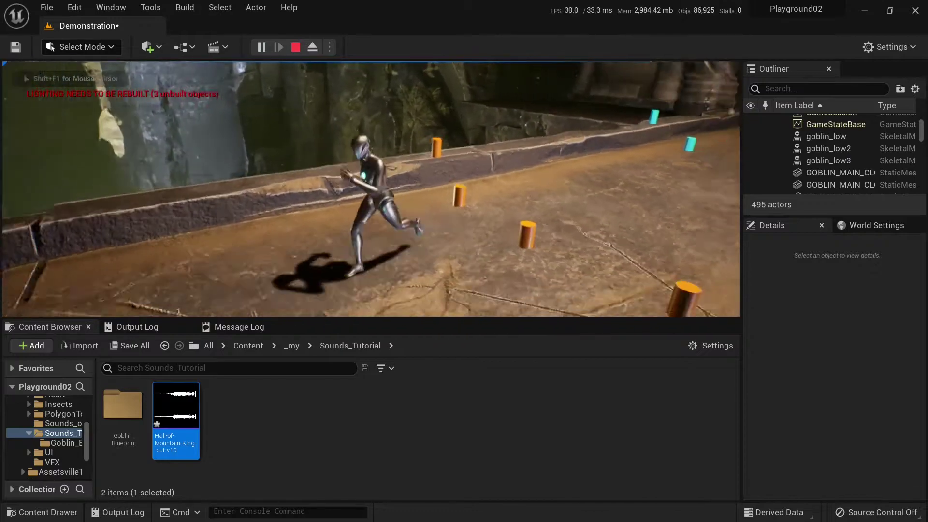
pyautogui.press('s')
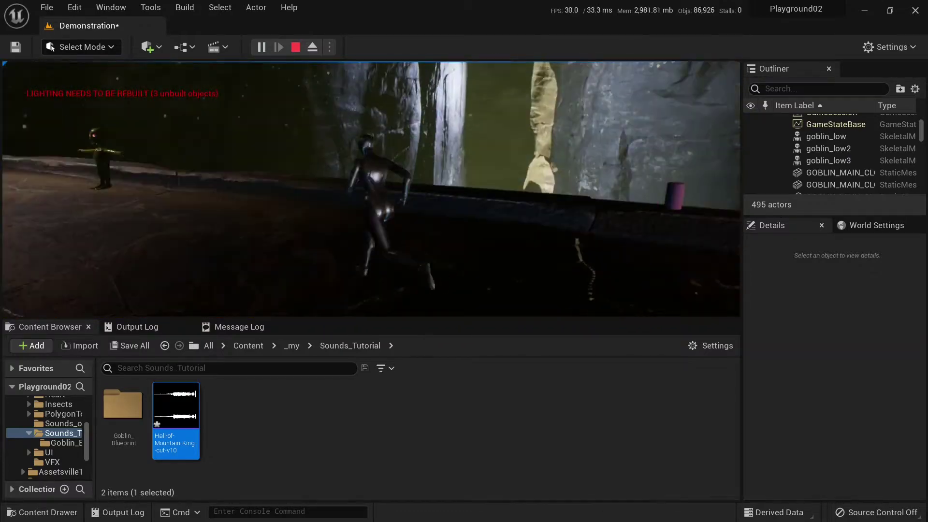
pyautogui.press('w')
pyautogui.press('w')
pyautogui.press('space')
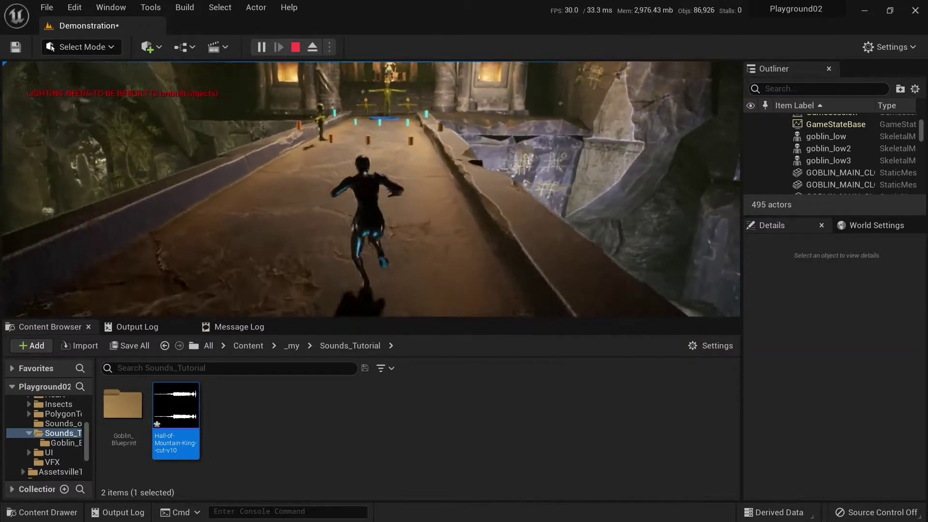
pyautogui.press('space')
pyautogui.press('w')
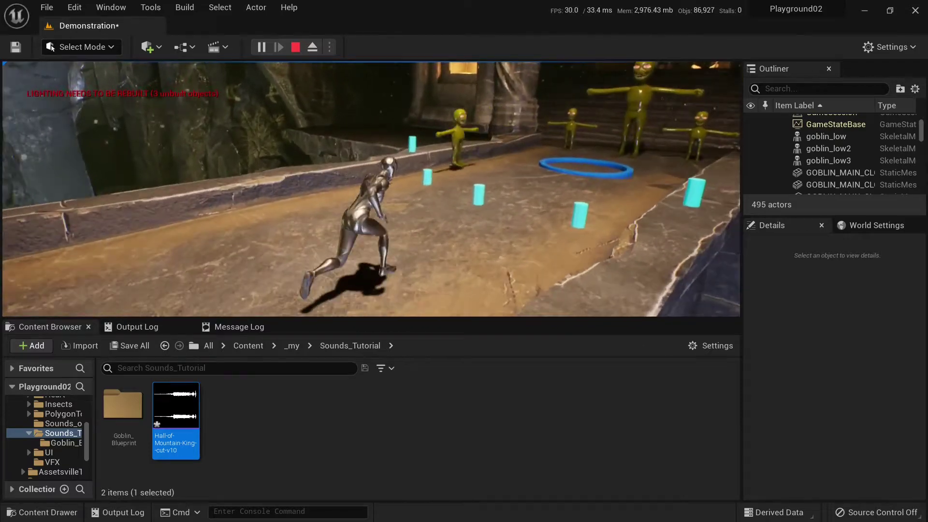
pyautogui.press('Escape')
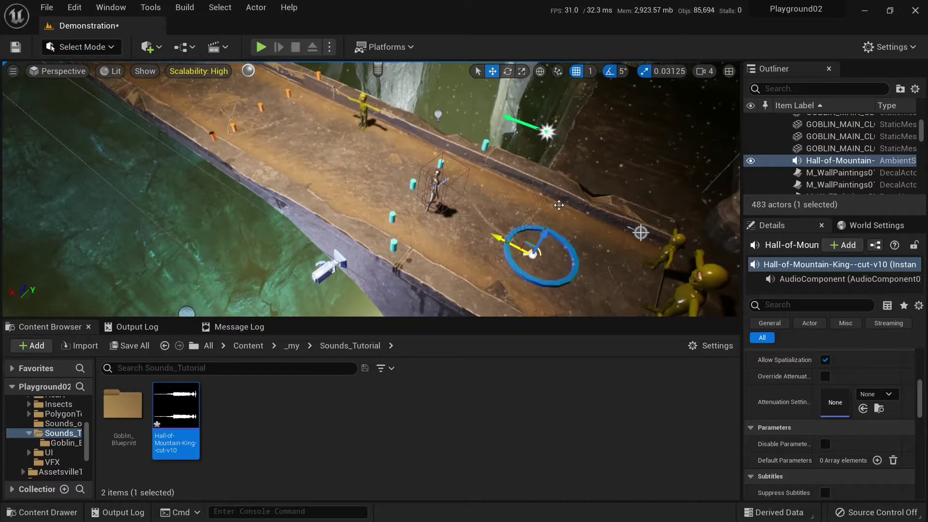
# - Enable Override Attenuation on the Hall-of-Mountain-King ambient sound actor
pyautogui.moveTo(559, 205); pyautogui.dragTo(629, 286, button='right')
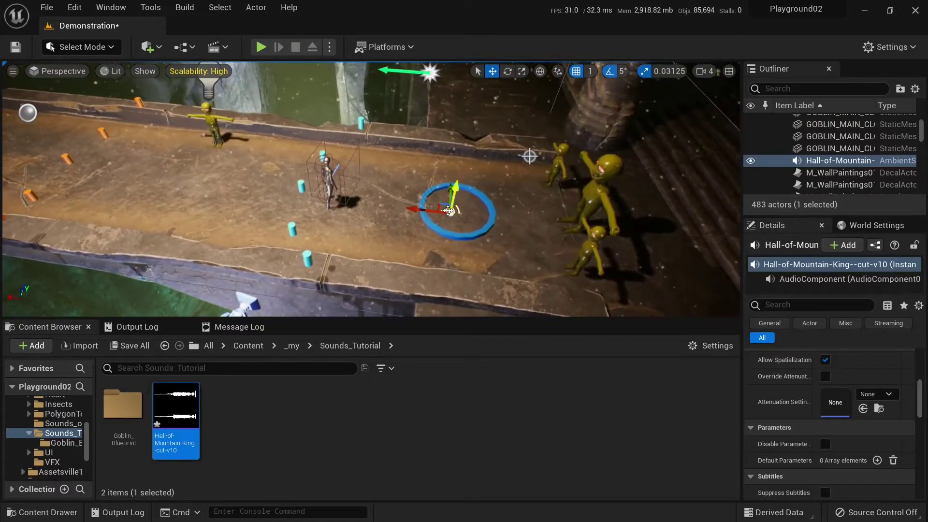
pyautogui.scroll(3, 920, 383)
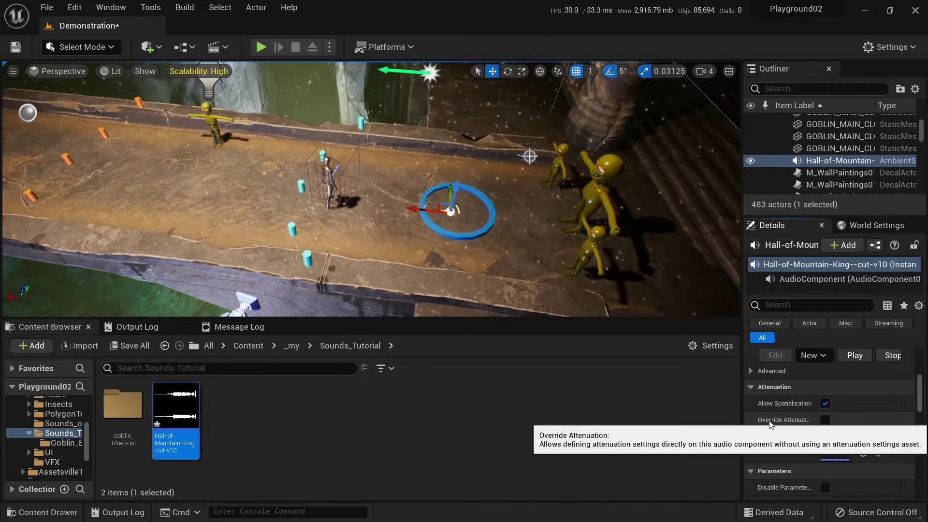
pyautogui.click(825, 420)
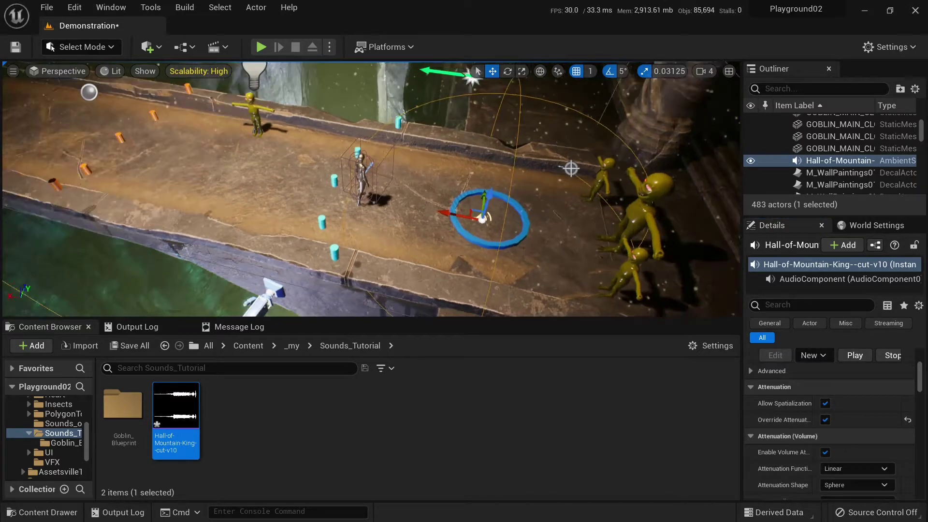
# - Set the ambient sound's attenuation Inner Radius to about 456.6 and its Falloff Distance to about 843.3
pyautogui.moveTo(257, 160); pyautogui.dragTo(207, 112, button='right')
pyautogui.press('q')
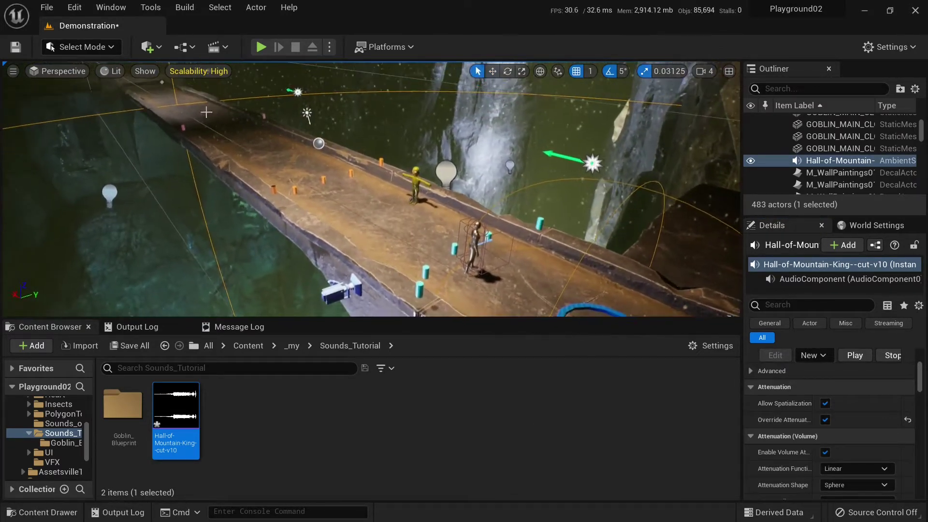
pyautogui.moveTo(418, 292); pyautogui.dragTo(476, 314, button='right')
pyautogui.scroll(-2, 852, 452)
pyautogui.moveTo(849, 406); pyautogui.dragTo(870, 406)
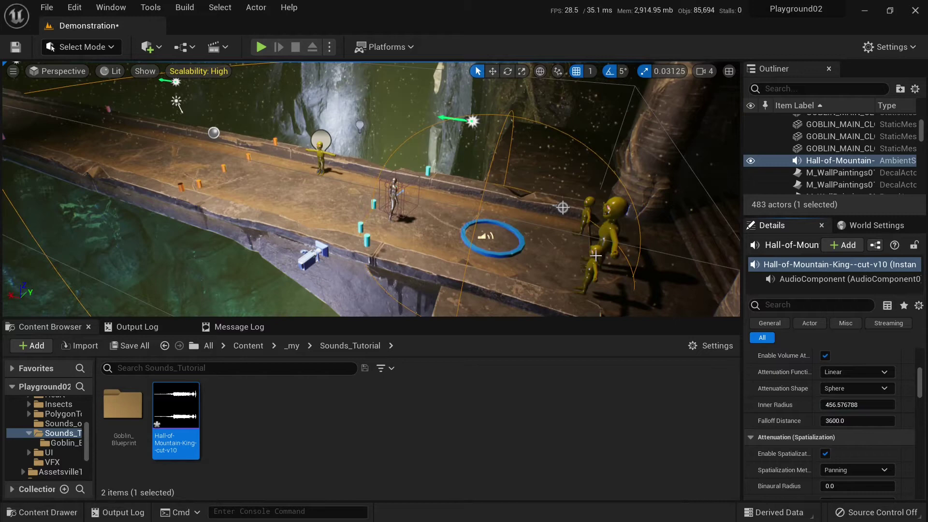
pyautogui.moveTo(563, 207); pyautogui.dragTo(503, 237, button='right')
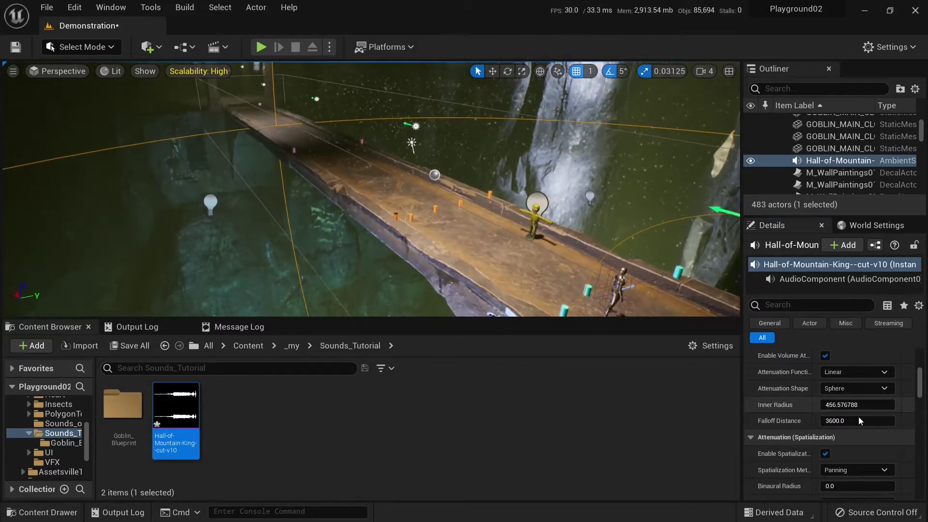
pyautogui.moveTo(859, 418); pyautogui.dragTo(826, 419)
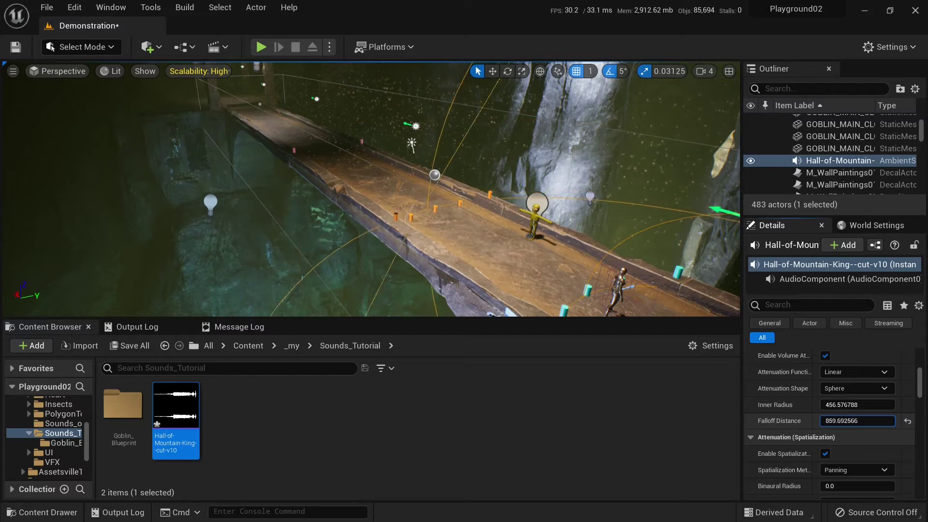
pyautogui.moveTo(503, 238)
pyautogui.mouseDown(button='right')
pyautogui.moveTo(518, 253)
pyautogui.moveTo(513, 245)
pyautogui.mouseUp(button='right')
# - Play-test the attenuation by moving the character between the blue ring, cyan markers and orange markers, and end the session
pyautogui.click(261, 47)
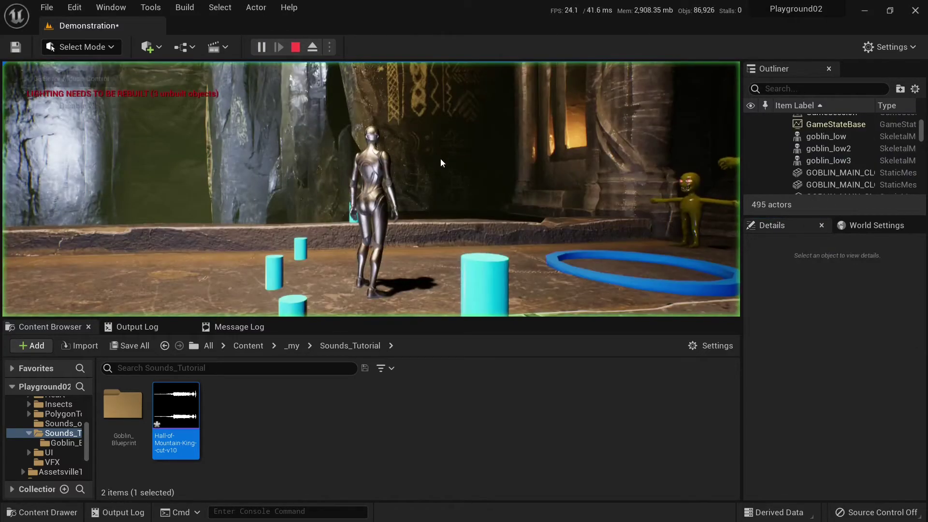
pyautogui.click(445, 200)
pyautogui.press('w')
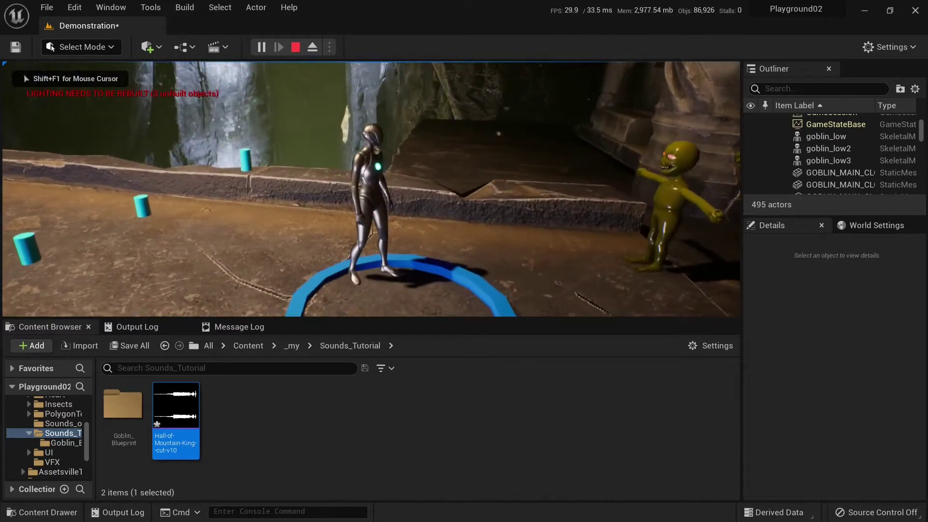
pyautogui.press('a')
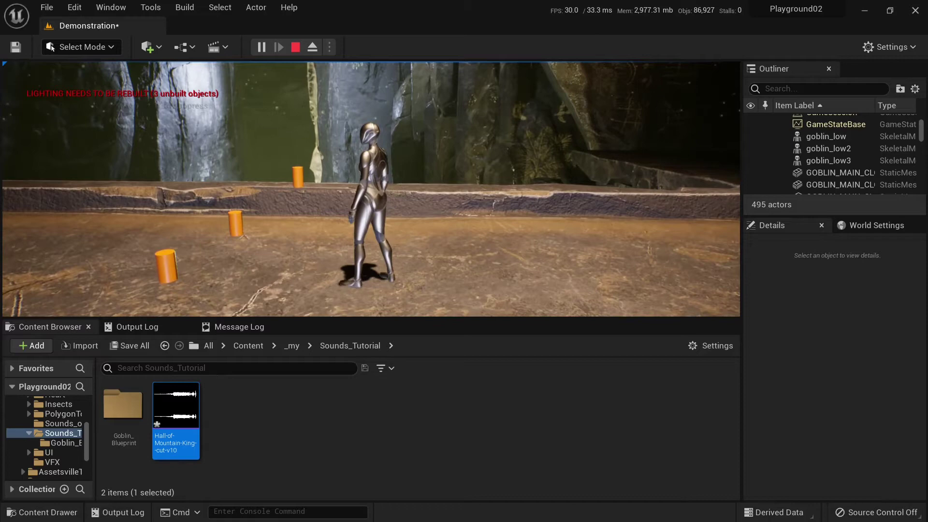
pyautogui.press('w')
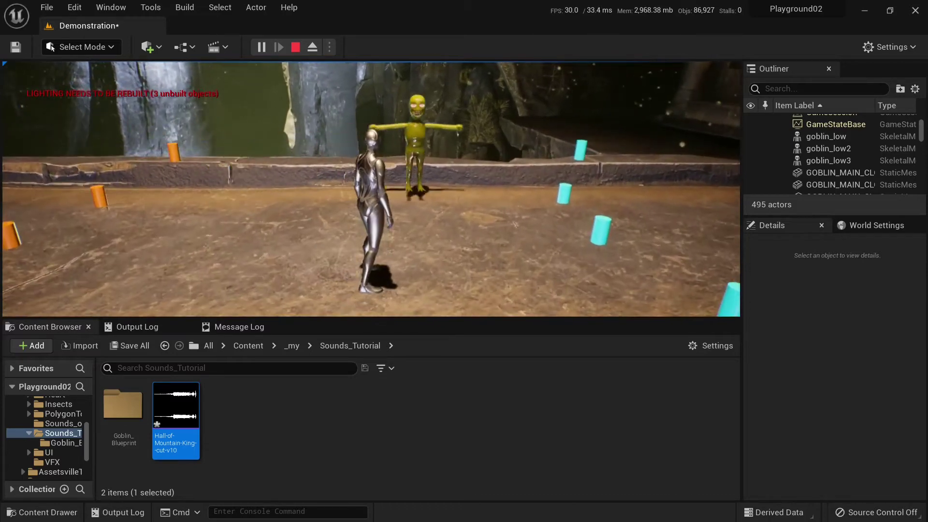
pyautogui.press('w')
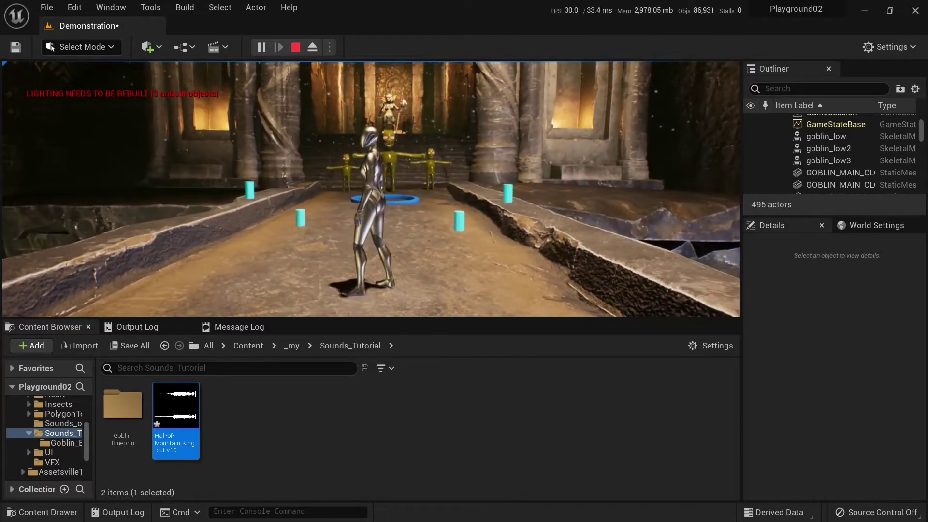
pyautogui.press('d')
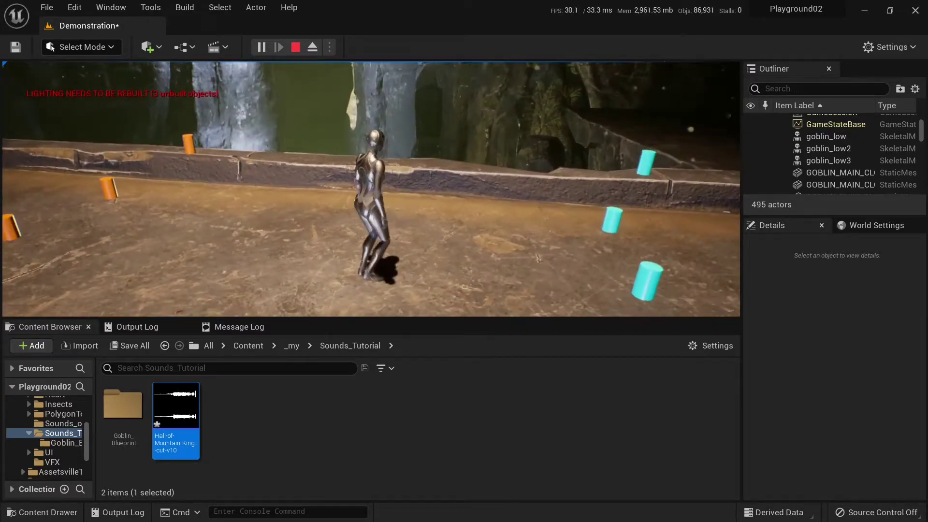
pyautogui.press('a')
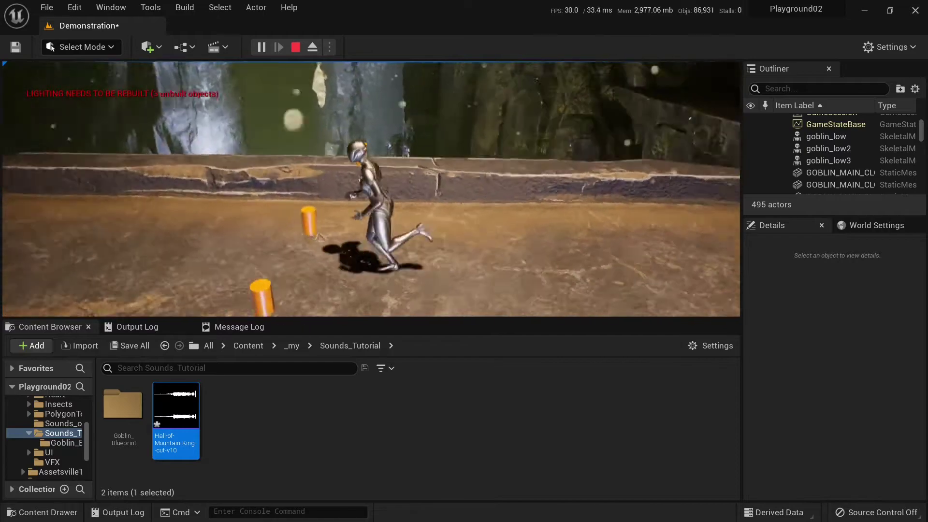
pyautogui.press('s')
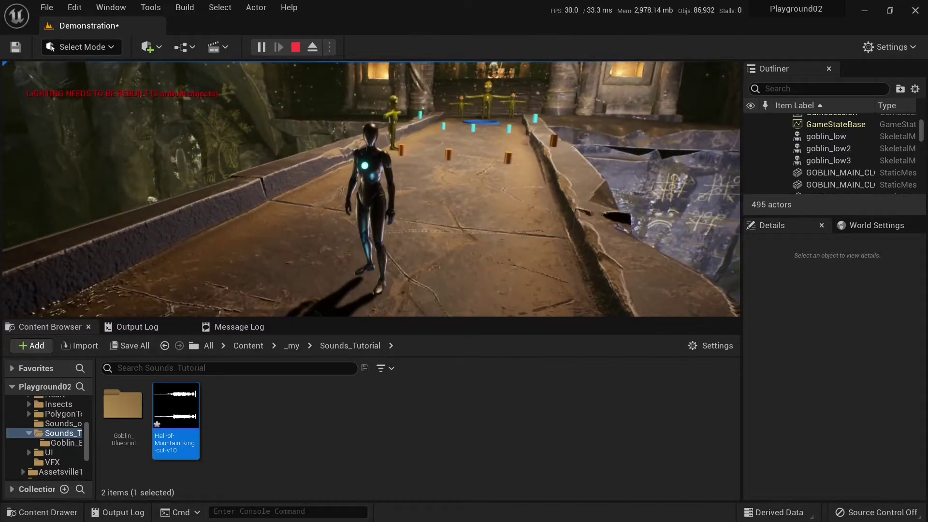
pyautogui.press('w')
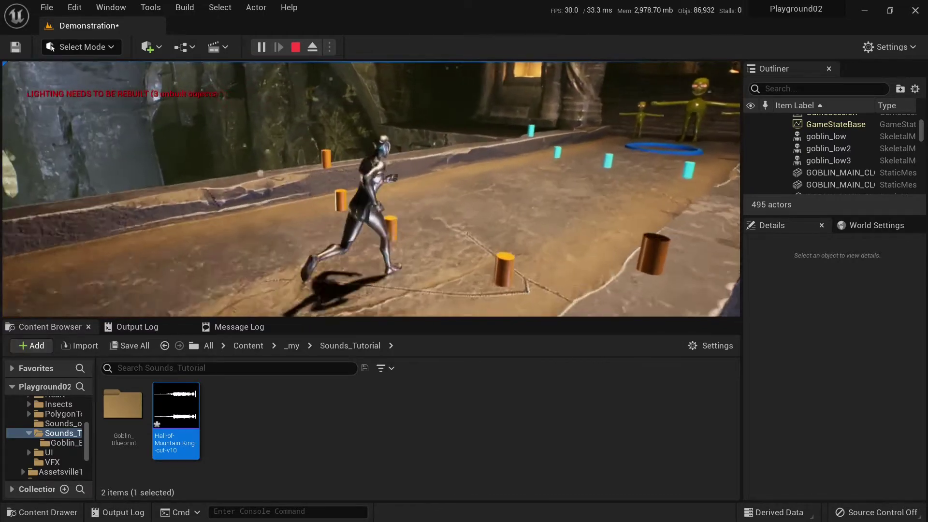
pyautogui.press('d')
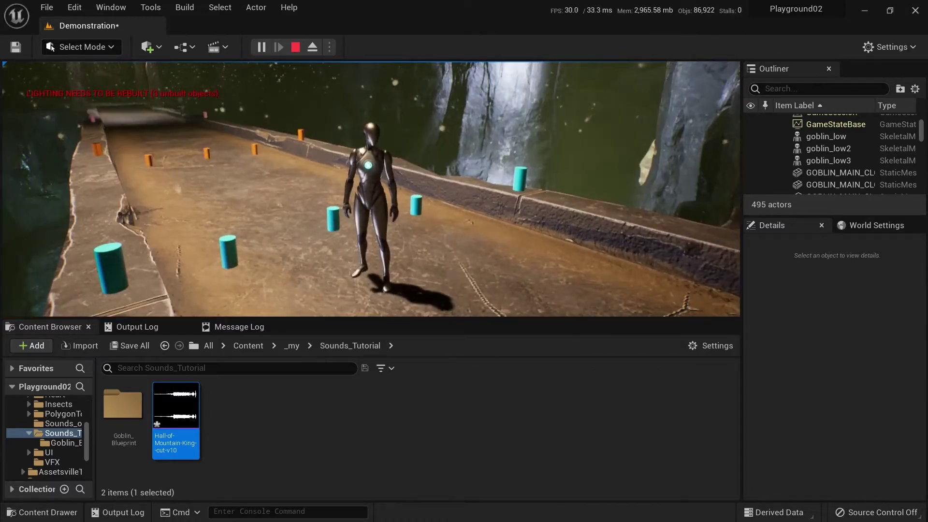
pyautogui.press('Escape')
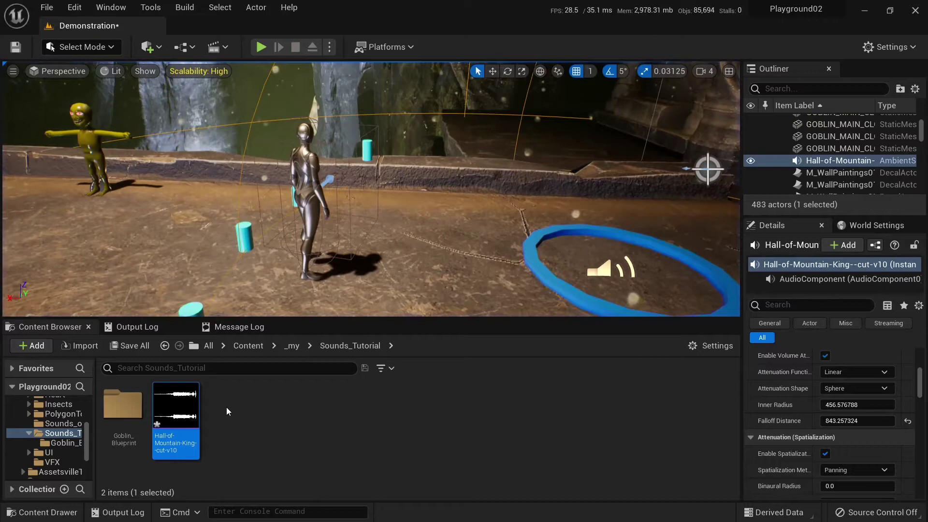
# - Enable Looping on the Hall-of-Mountain-King sound wave asset, save it and close its editor
pyautogui.doubleClick(175, 409)
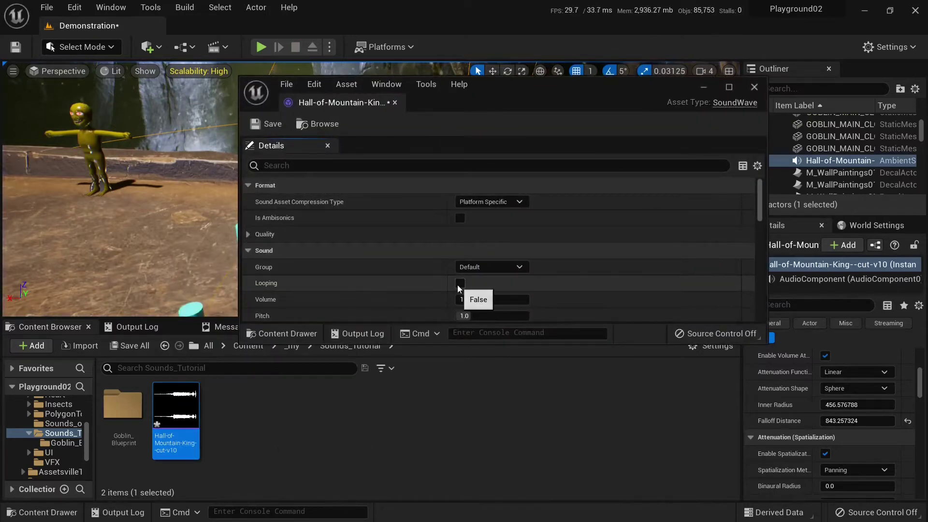
pyautogui.click(261, 125)
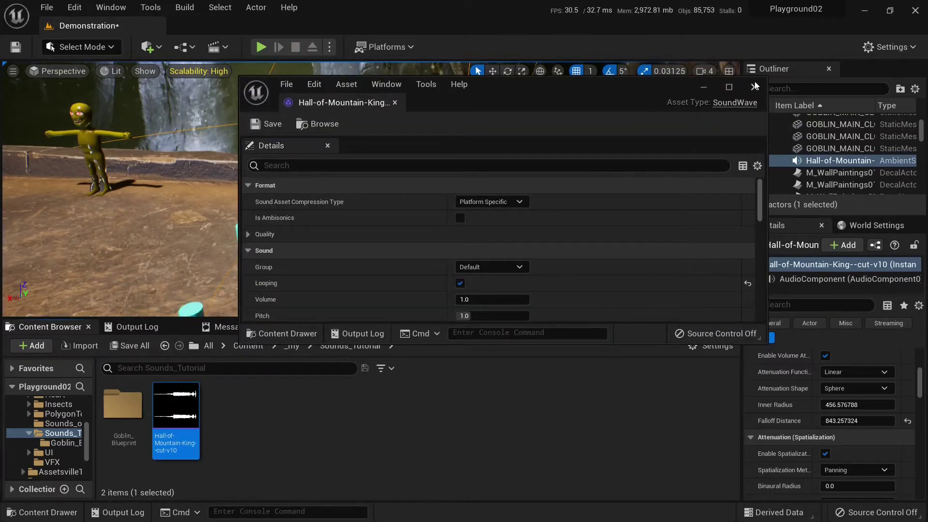
pyautogui.click(754, 86)
# - Play-test the looping sound by running the character past the orange markers and back to the blue ring, and end the session
pyautogui.click(262, 47)
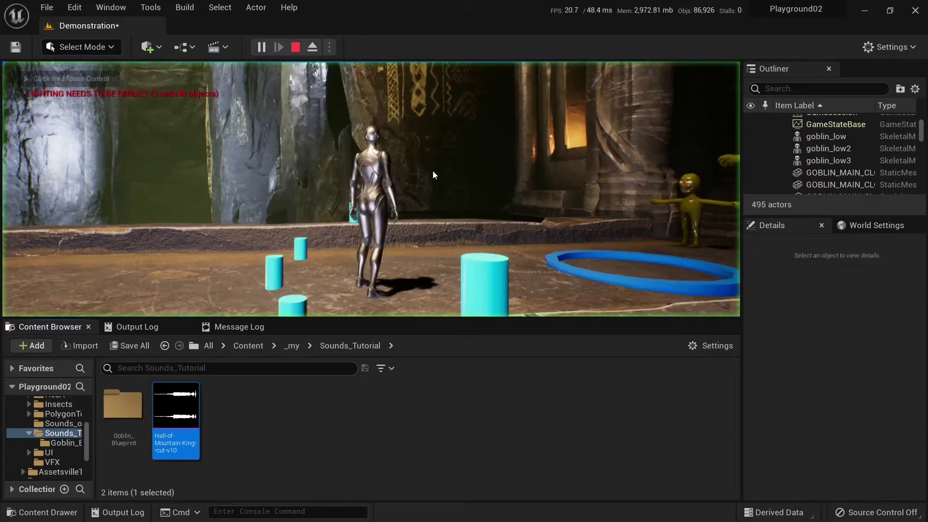
pyautogui.press('w')
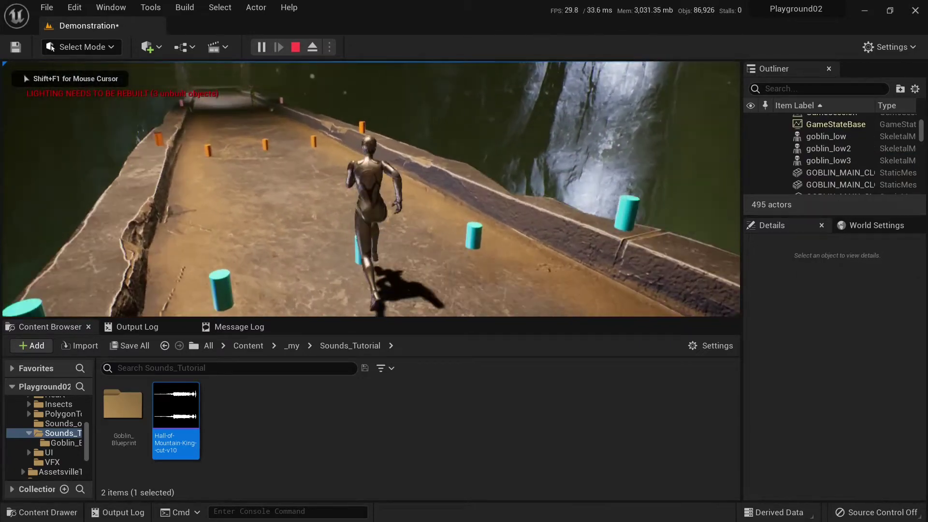
pyautogui.press('a')
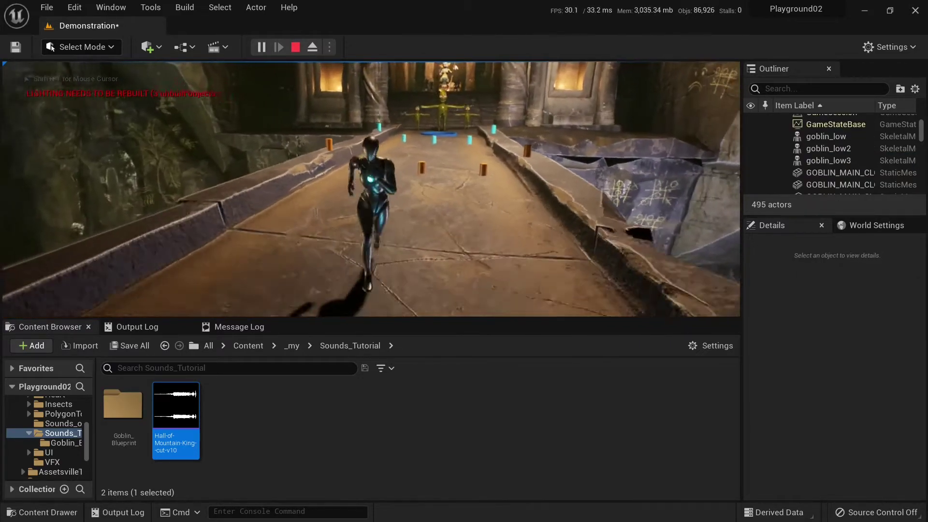
pyautogui.press('w')
pyautogui.press('d')
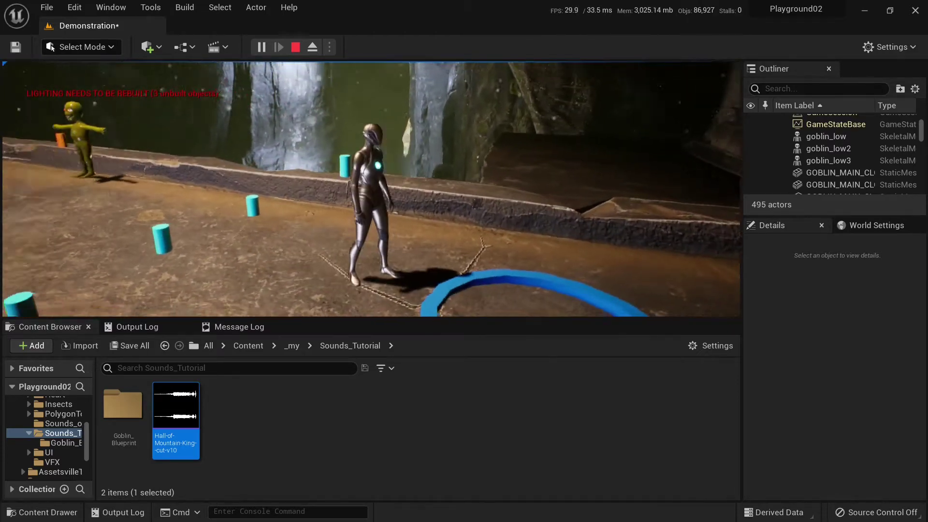
pyautogui.press('w')
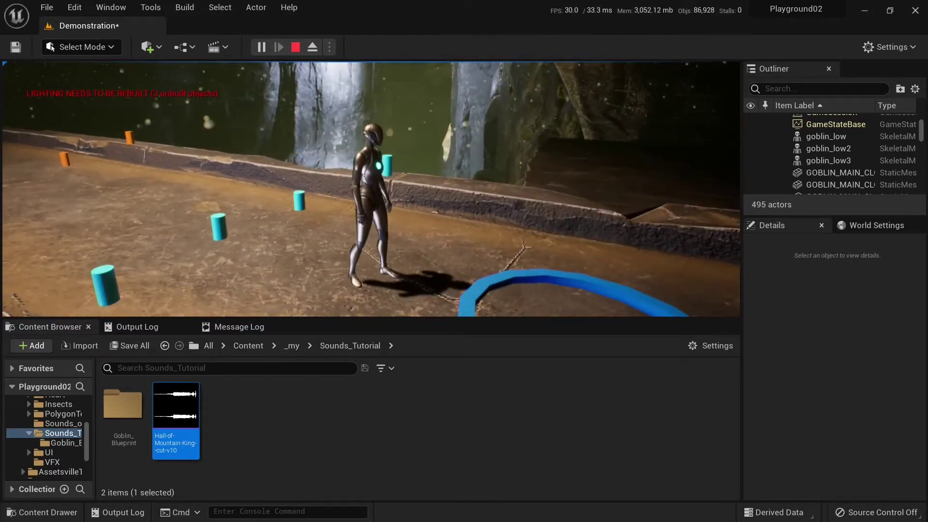
pyautogui.press('Escape')
pyautogui.moveTo(476, 196); pyautogui.dragTo(468, 197, button='right')
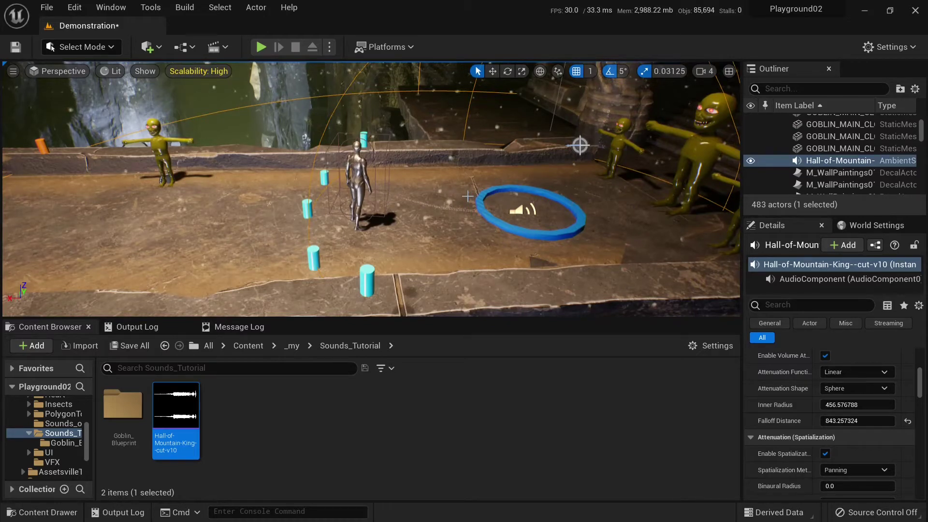
# - Set the Virtualization Mode of the Hall-of-Mountain-King sound wave to Play when Silent, save the asset and close its editor
pyautogui.doubleClick(177, 440)
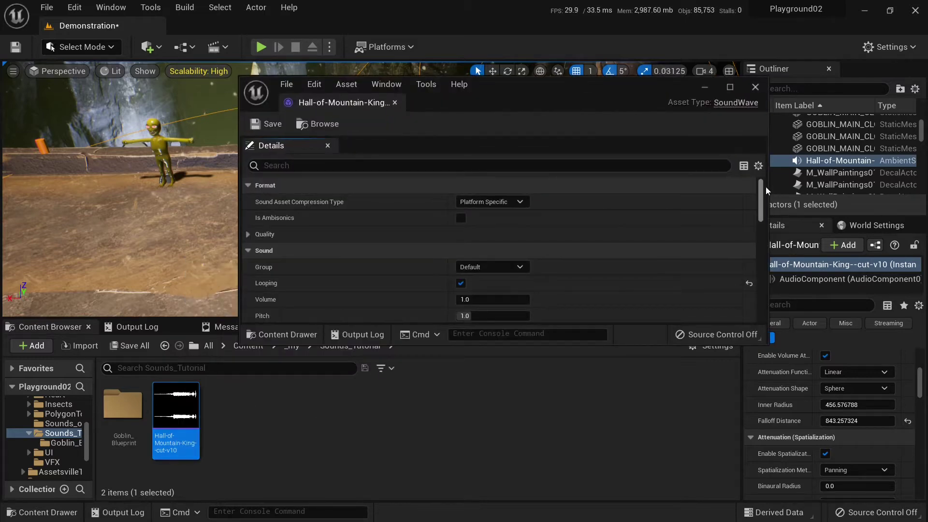
pyautogui.moveTo(766, 186); pyautogui.dragTo(762, 279)
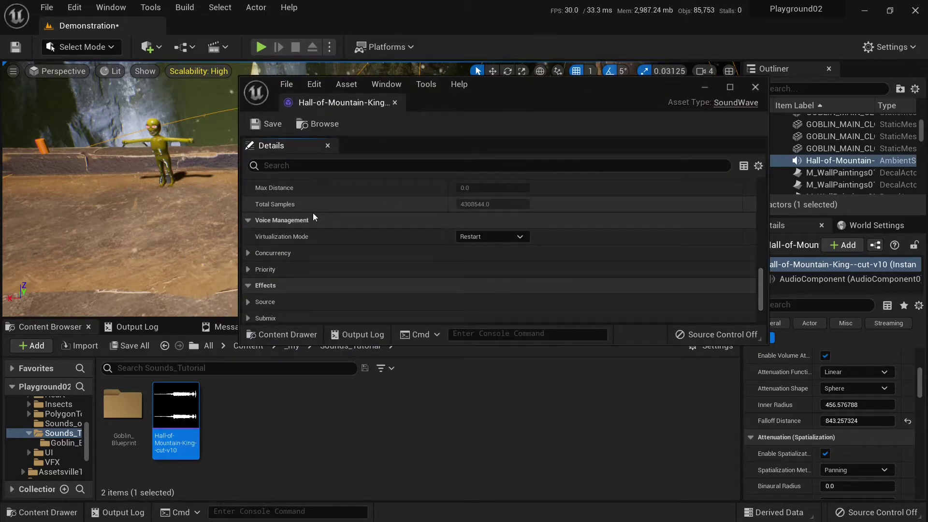
pyautogui.click(505, 237)
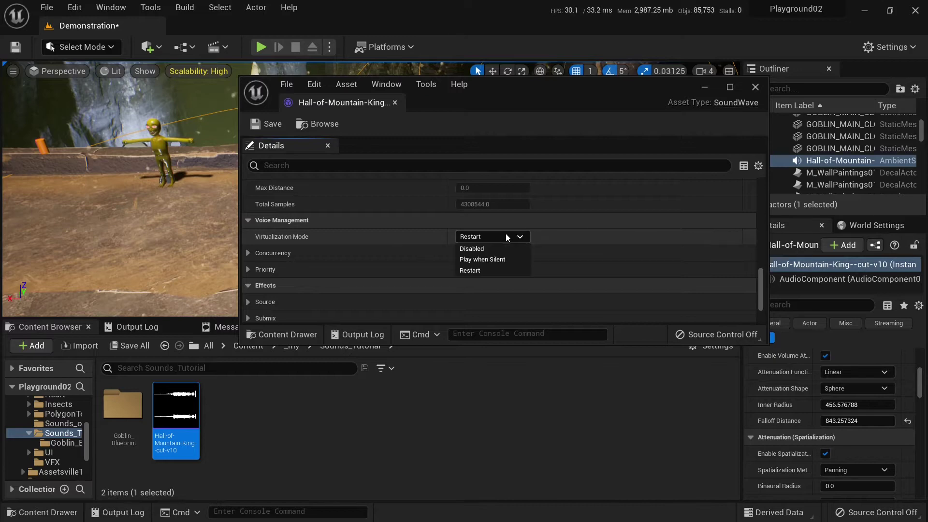
pyautogui.click(476, 259)
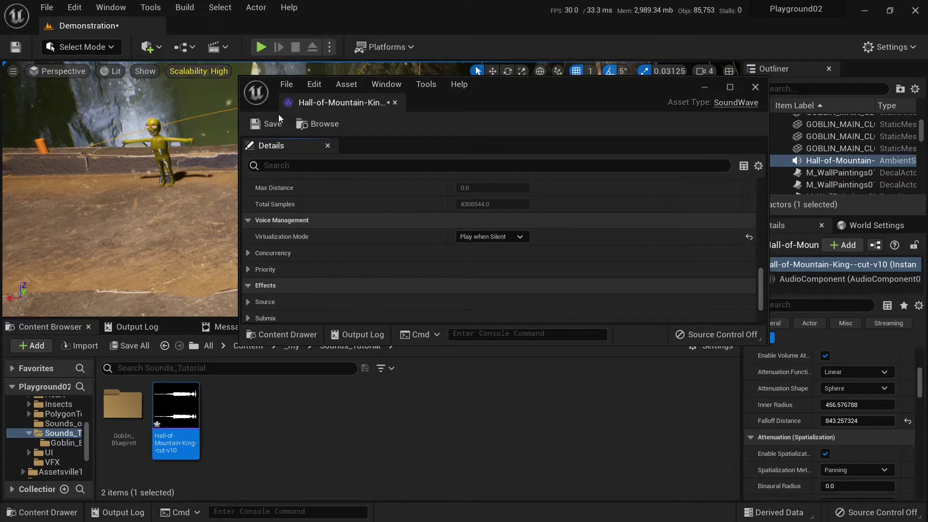
pyautogui.click(754, 87)
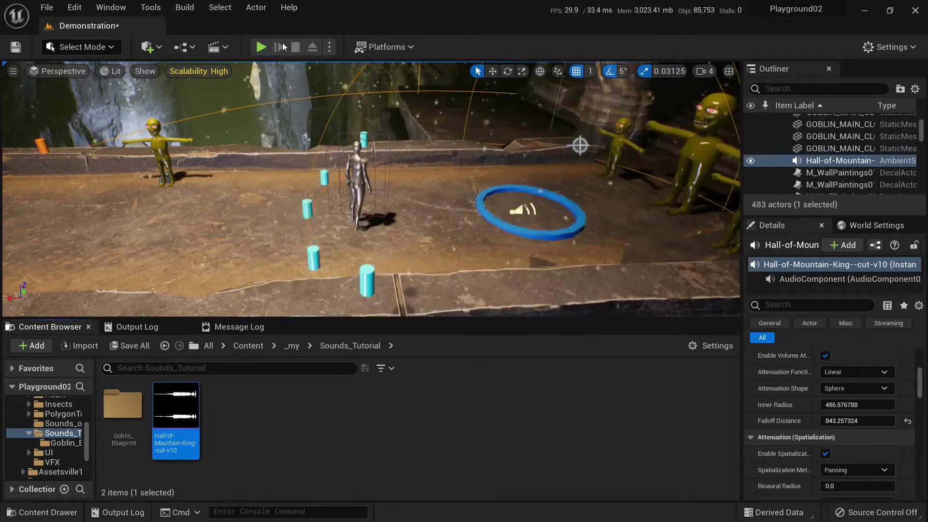
# - Play-test the sound full screen by repeatedly running the character beyond the orange markers and back to the blue ring, and end the session
pyautogui.click(261, 47)
pyautogui.click(351, 111)
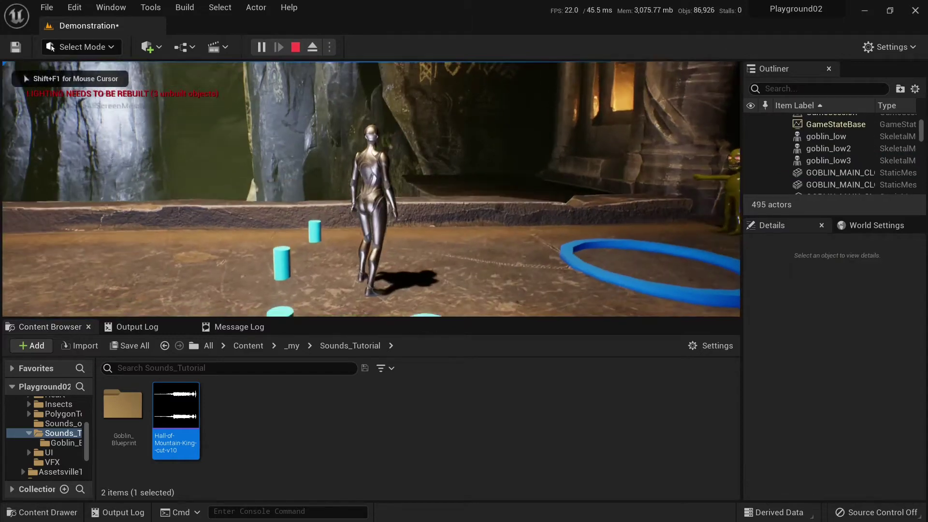
pyautogui.press('F11')
pyautogui.press('w')
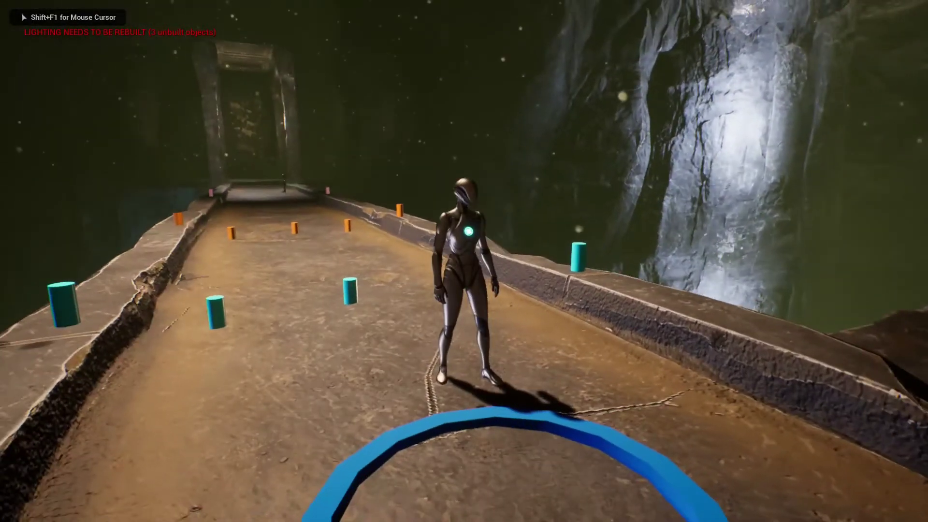
pyautogui.press('w')
pyautogui.press('a')
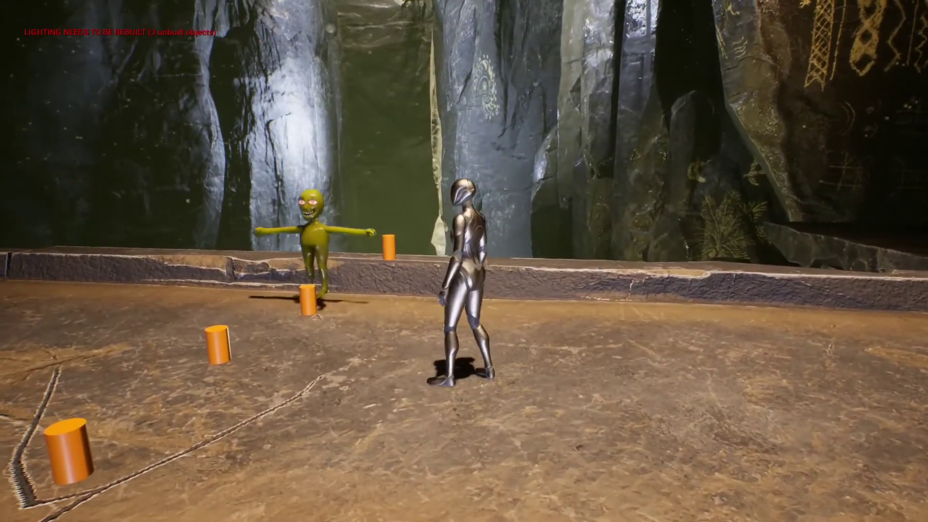
pyautogui.press('a')
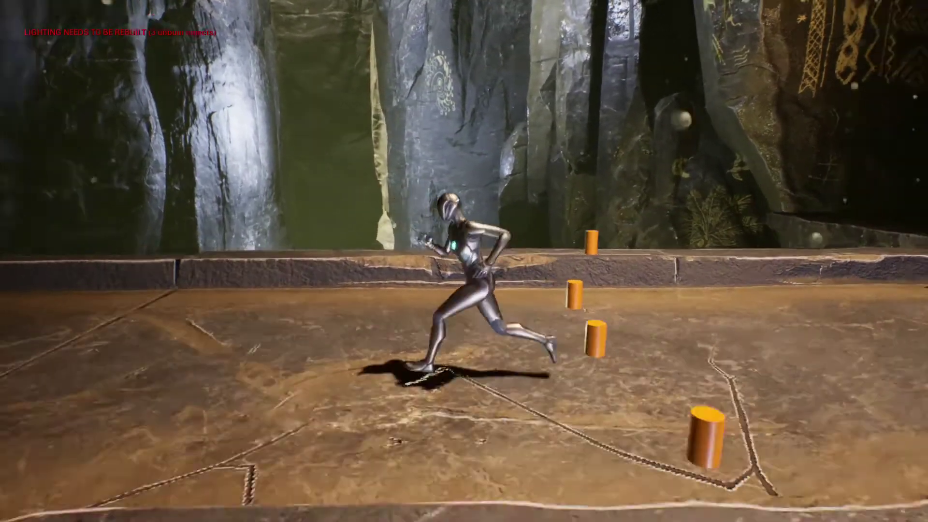
pyautogui.press('s')
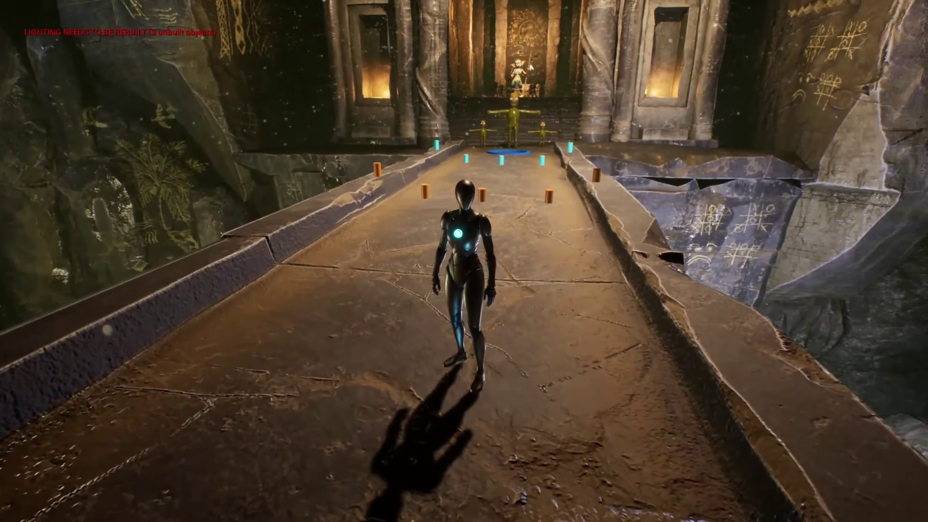
pyautogui.press('w')
pyautogui.press('d')
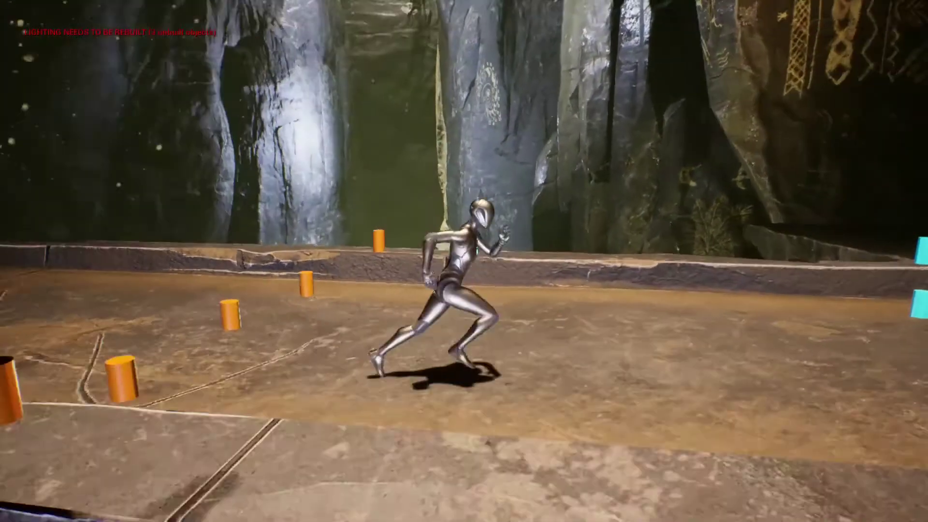
pyautogui.press('s')
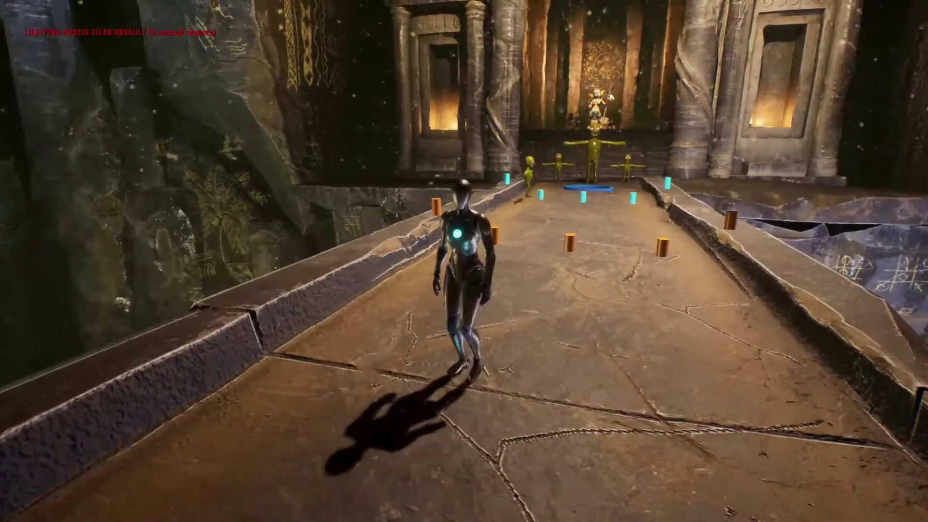
pyautogui.press('d')
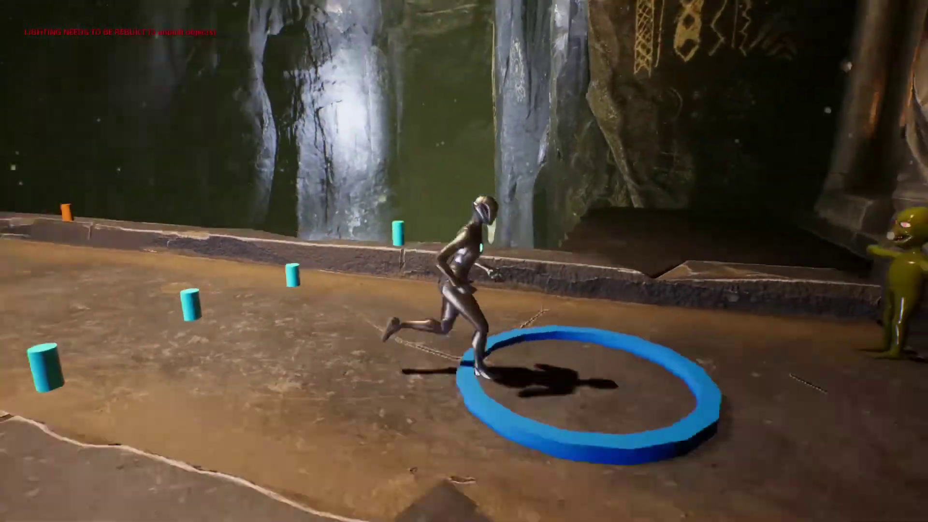
pyautogui.press('w')
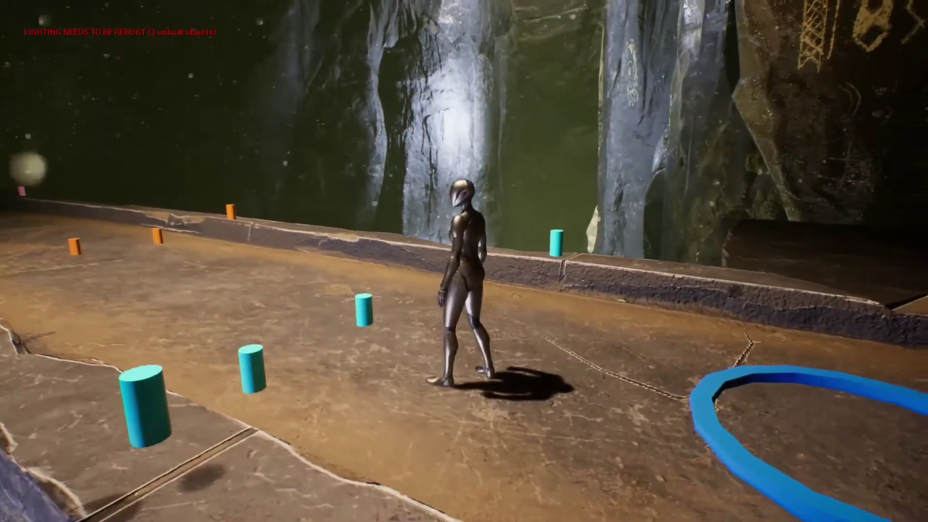
pyautogui.press('Escape')
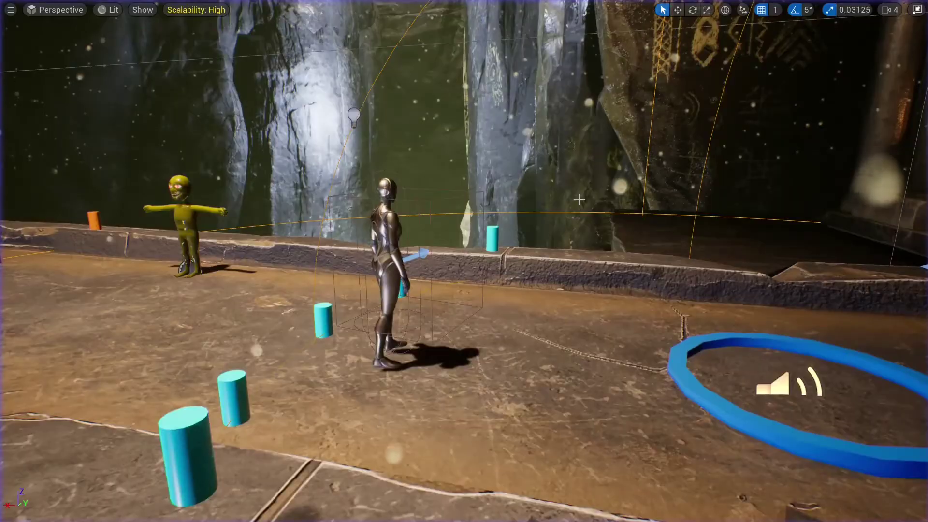
# - Restore the normal editor layout and delete the Hall-of-Mountain-King ambient sound actor from the level
pyautogui.press('f')
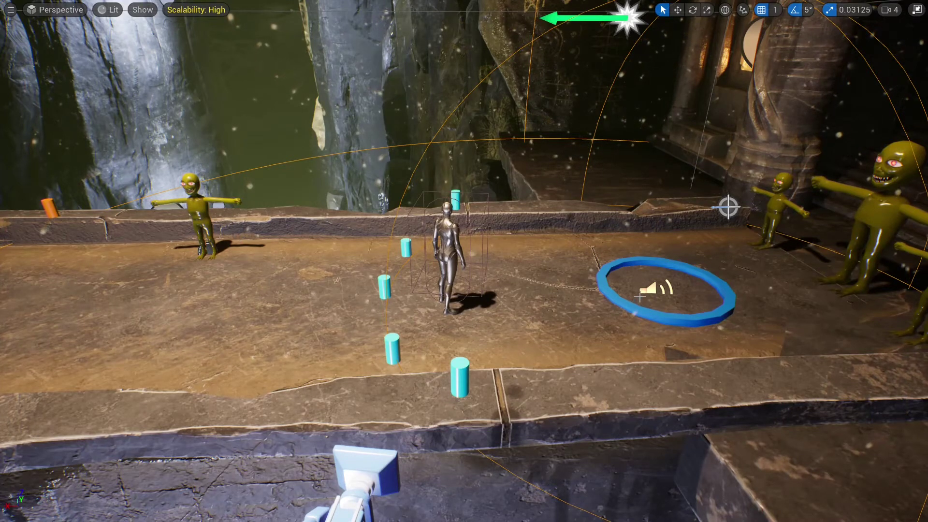
pyautogui.press('F11')
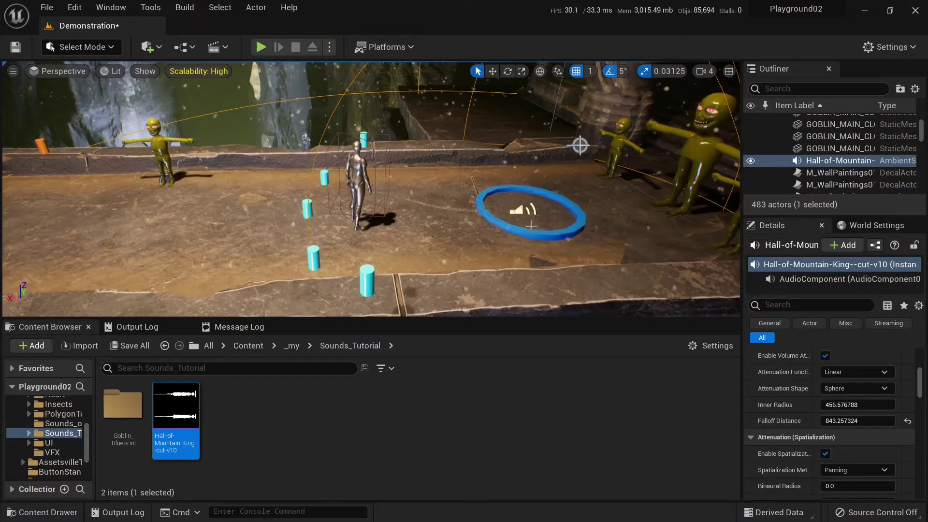
pyautogui.press('Delete')
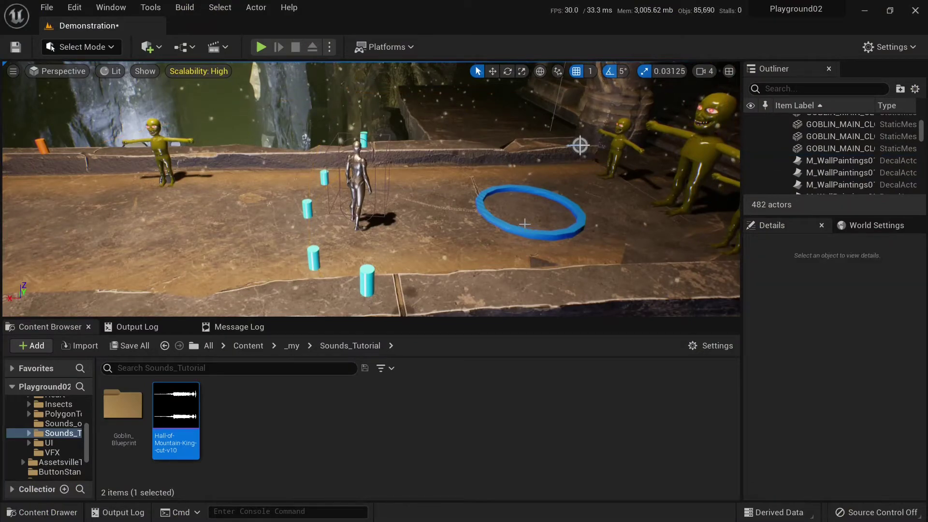
# - Locate the asset of the goblin standing near the orange marker and open its BP_Goblin_Pawn_1 blueprint for editing
pyautogui.click(160, 144)
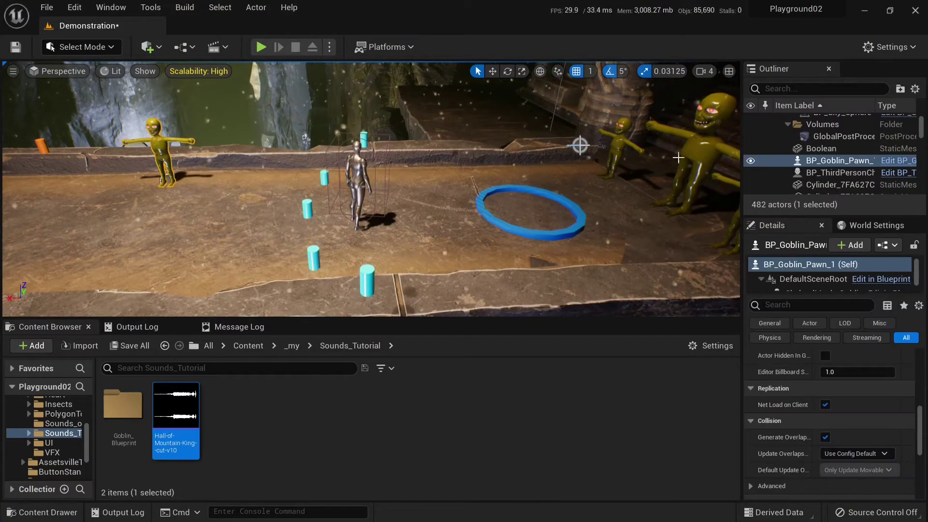
pyautogui.rightClick(840, 160)
pyautogui.click(784, 181)
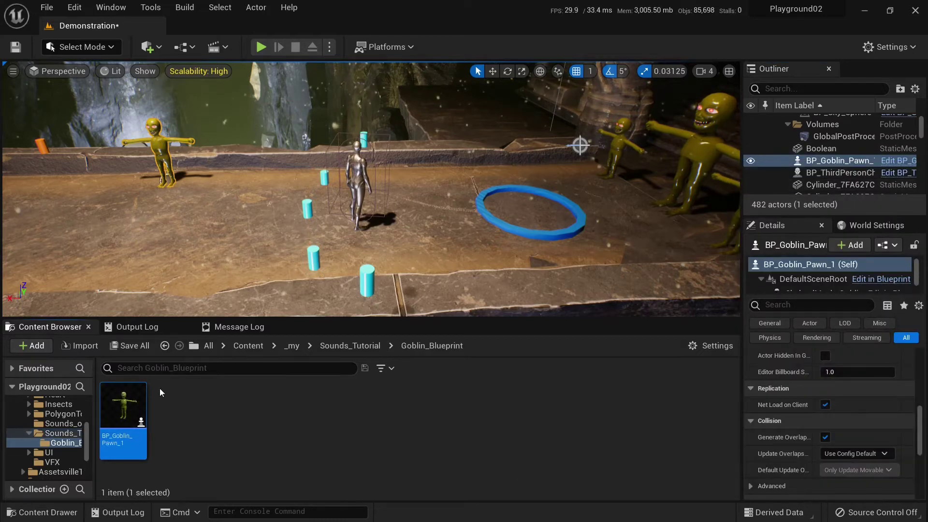
pyautogui.doubleClick(134, 409)
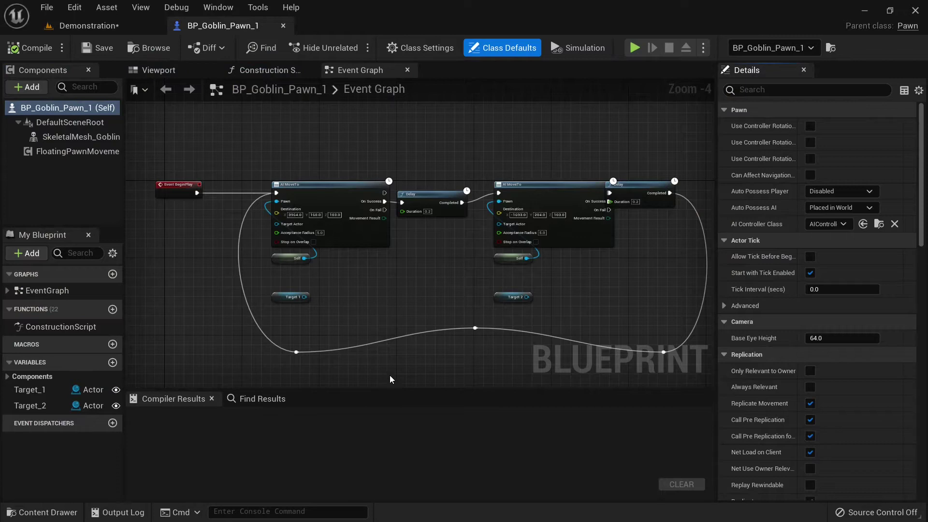
# - Add an Audio component to the goblin blueprint and assign Hall-of-Mountain-King--cut-v10 as its sound
pyautogui.click(28, 87)
pyautogui.click(50, 151)
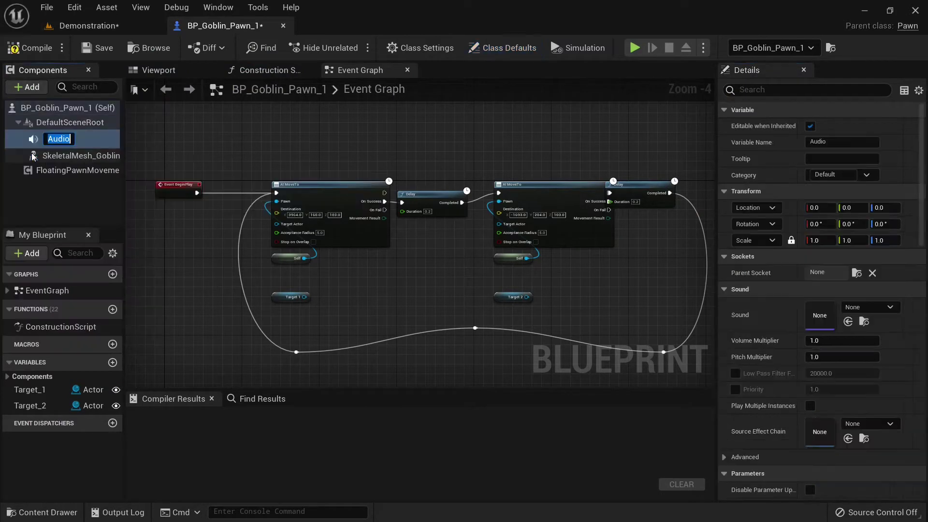
pyautogui.click(90, 141)
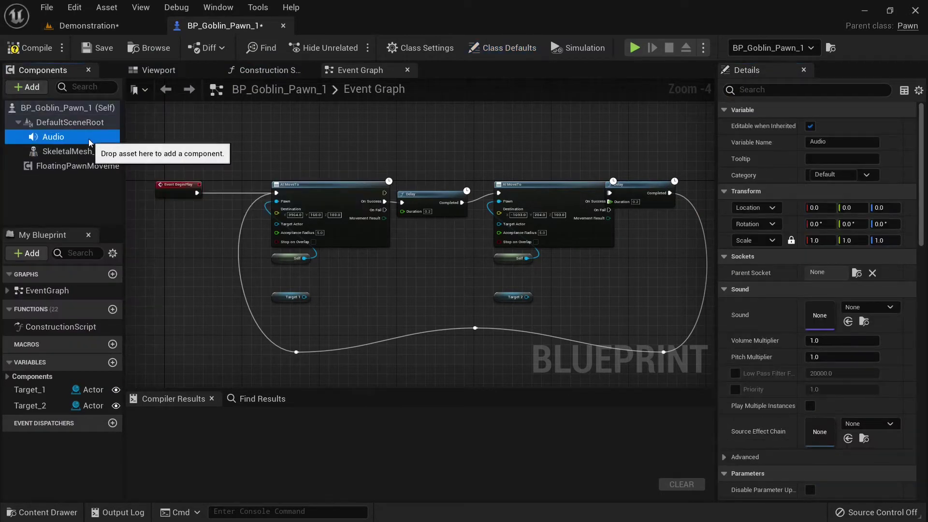
pyautogui.click(891, 308)
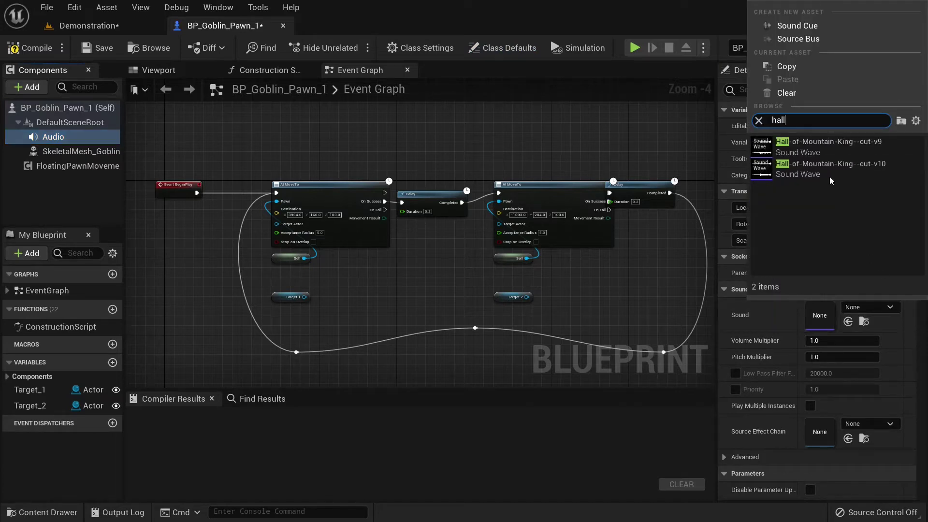
pyautogui.click(832, 181)
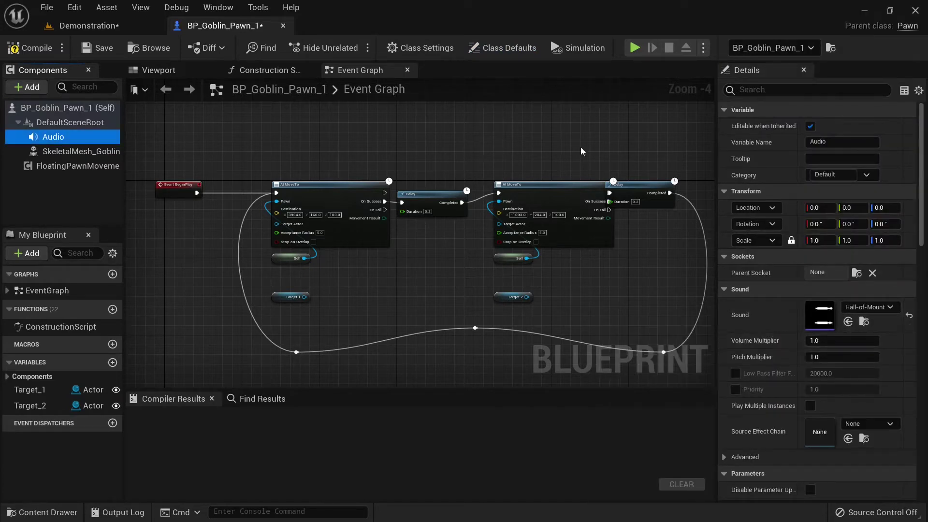
# - Enable Override Attenuation on the goblin's Audio component and set its Falloff Distance to 2000, with the blueprint's 3D preview shown
pyautogui.click(158, 70)
pyautogui.scroll(-2, 888, 352)
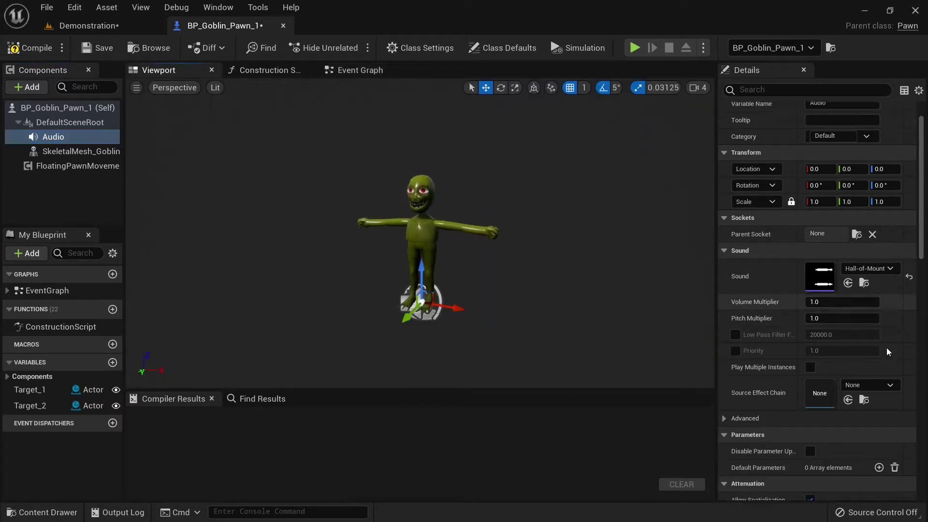
pyautogui.scroll(-6, 888, 352)
pyautogui.scroll(-2, 892, 344)
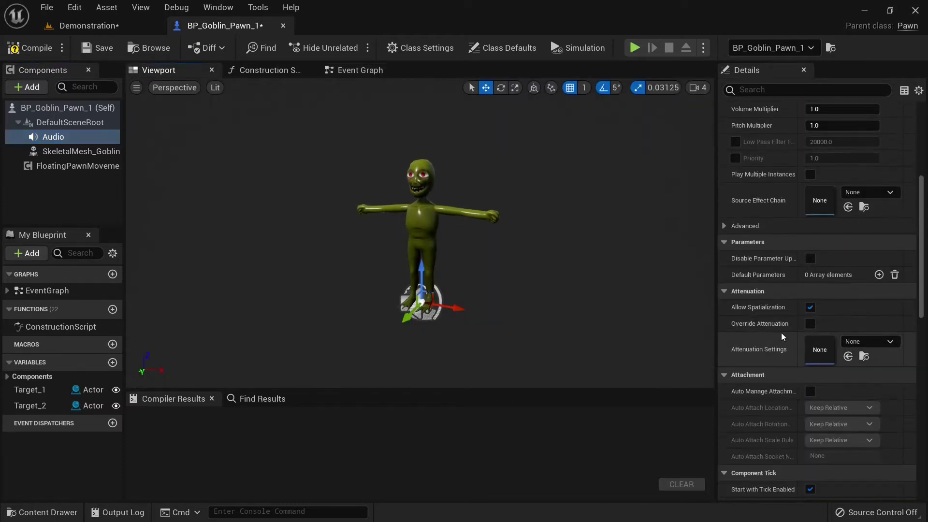
pyautogui.click(810, 323)
pyautogui.moveTo(587, 186)
pyautogui.mouseDown(button='right')
pyautogui.moveTo(542, 213)
pyautogui.moveTo(571, 227)
pyautogui.moveTo(588, 186)
pyautogui.mouseUp(button='right')
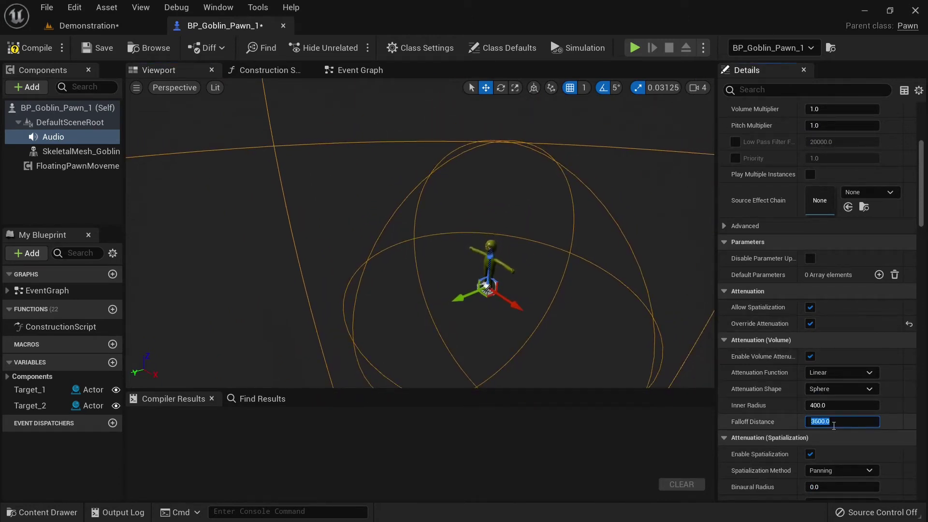
pyautogui.press('Return')
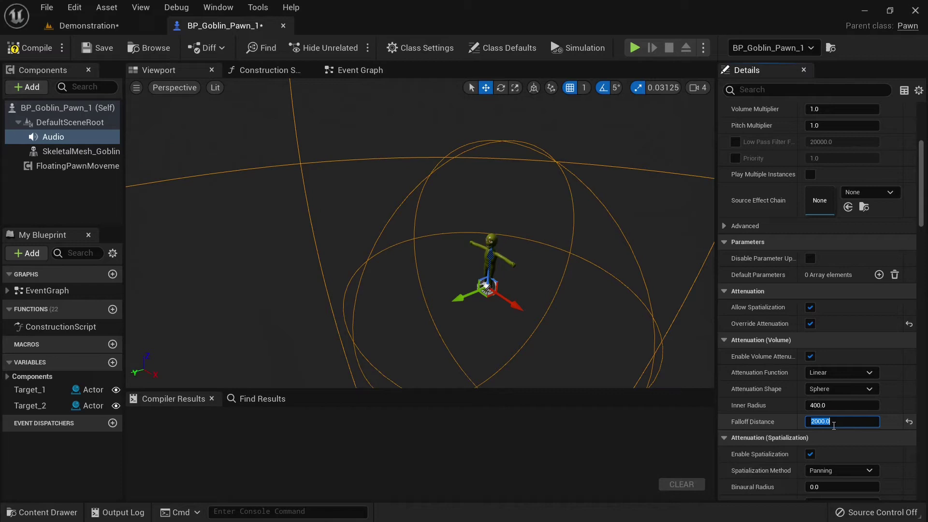
# - Compile and save the goblin blueprint, and return to the Demonstration level
pyautogui.click(7, 46)
pyautogui.click(97, 47)
pyautogui.click(85, 25)
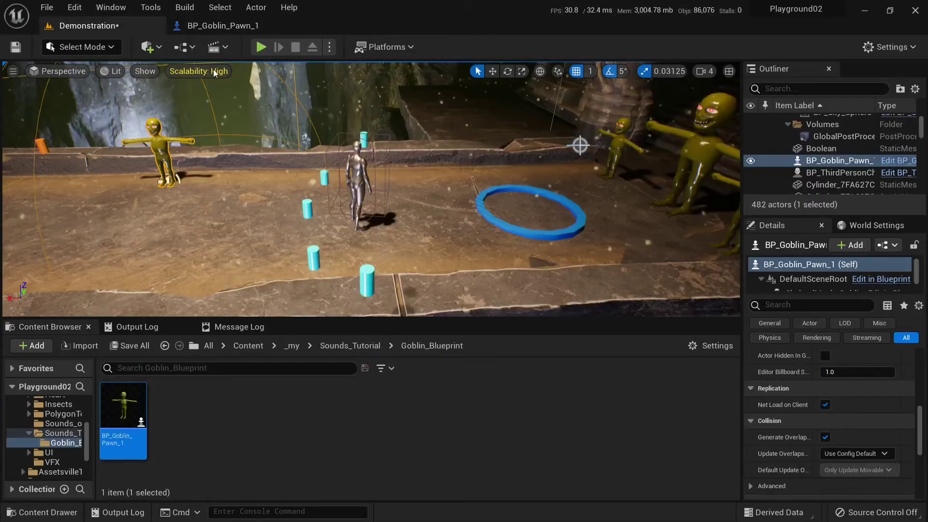
# - Play-test the level full screen, walking the character along the bridge around the moving goblin to check its music attenuation, and restore the editor layout
pyautogui.click(261, 46)
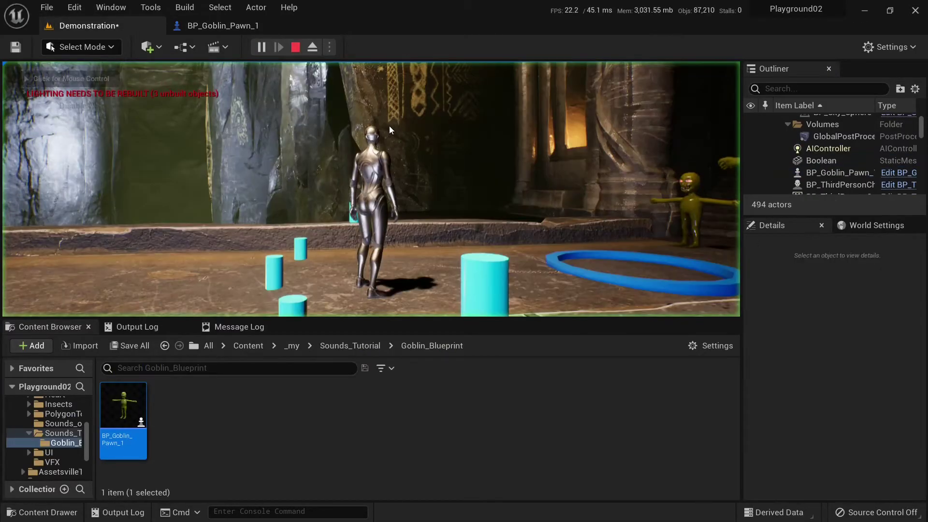
pyautogui.press('F11')
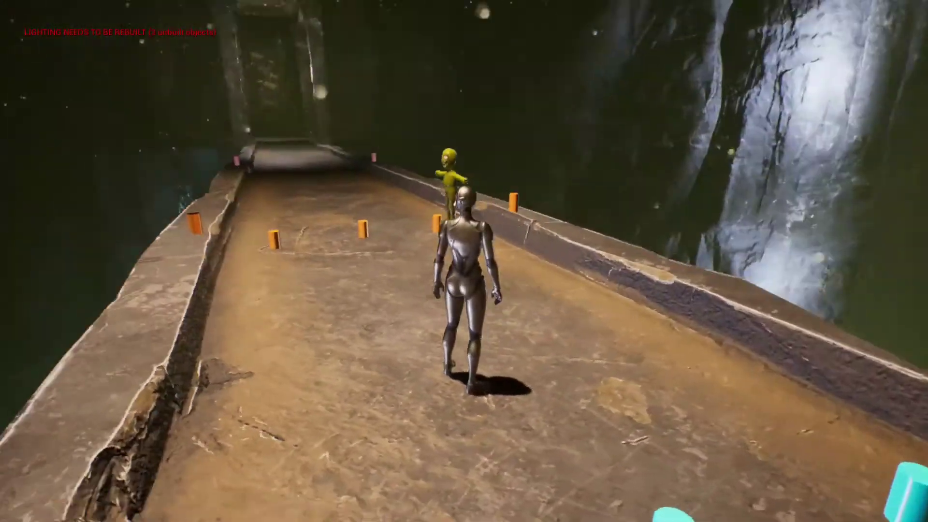
pyautogui.press('w')
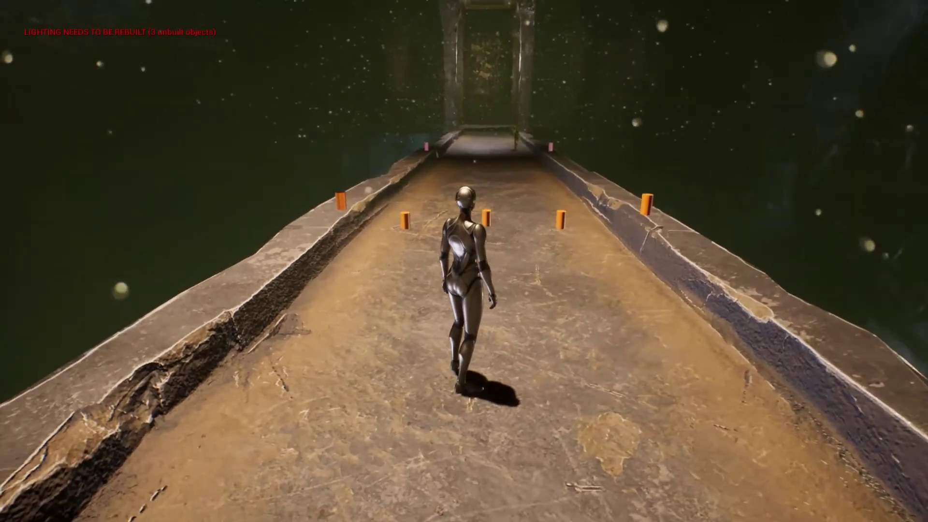
pyautogui.press('w')
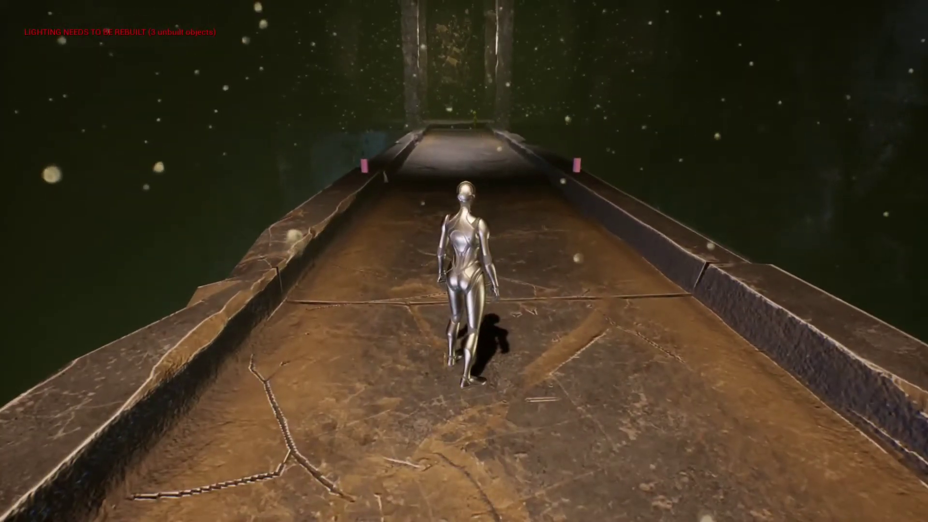
pyautogui.press('w')
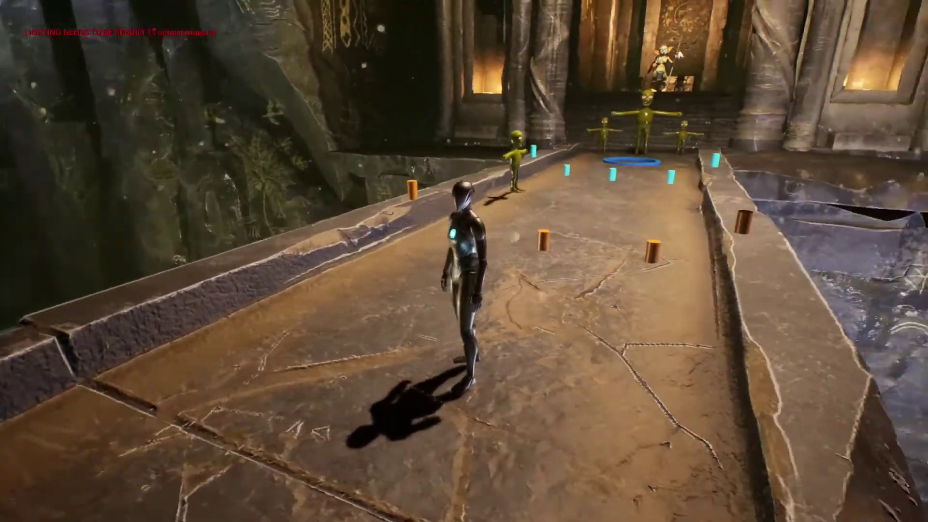
pyautogui.press('w')
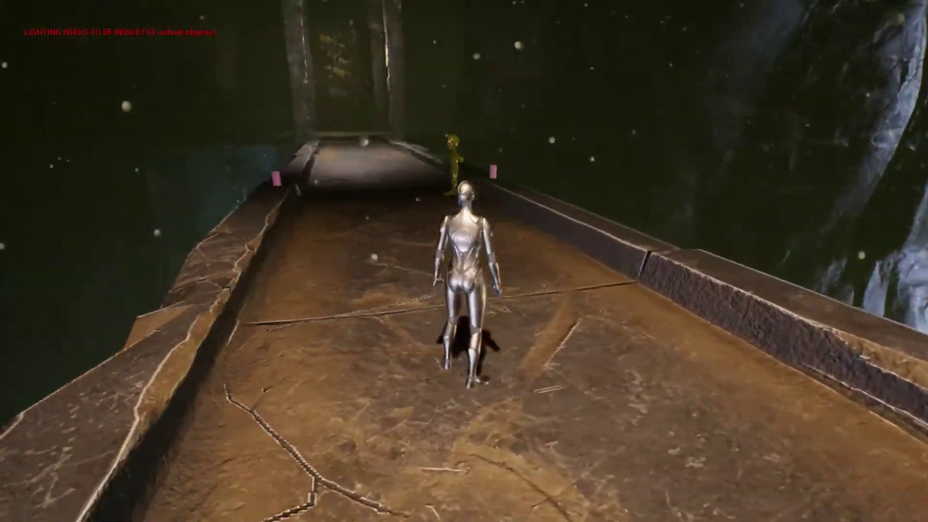
pyautogui.press('w')
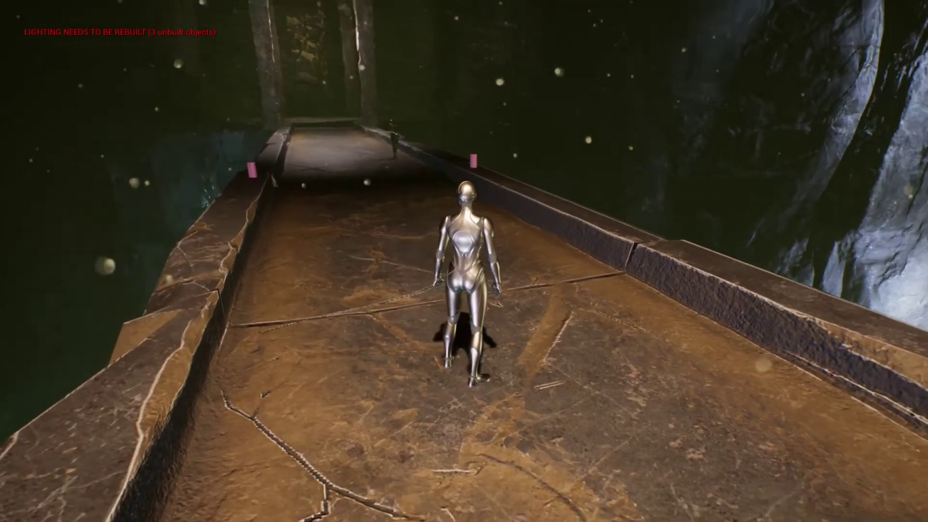
pyautogui.press('w')
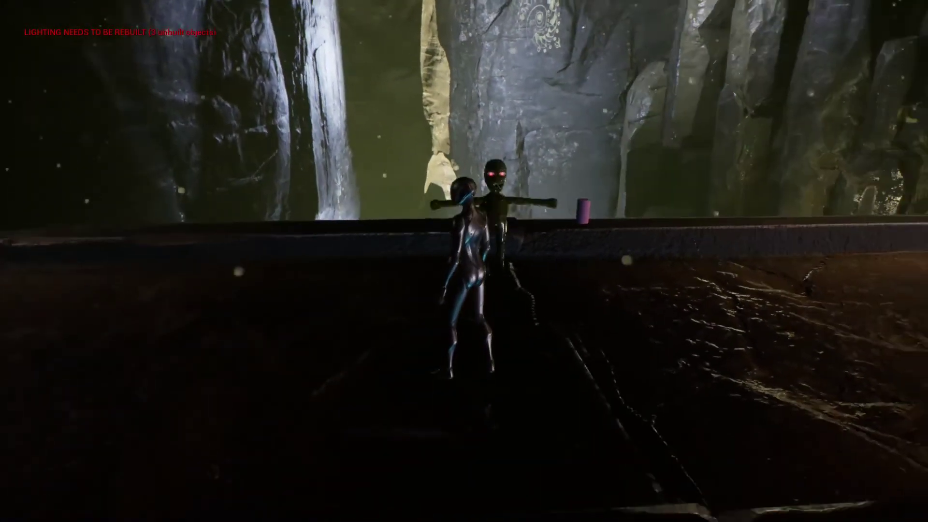
pyautogui.press('a')
pyautogui.press('w')
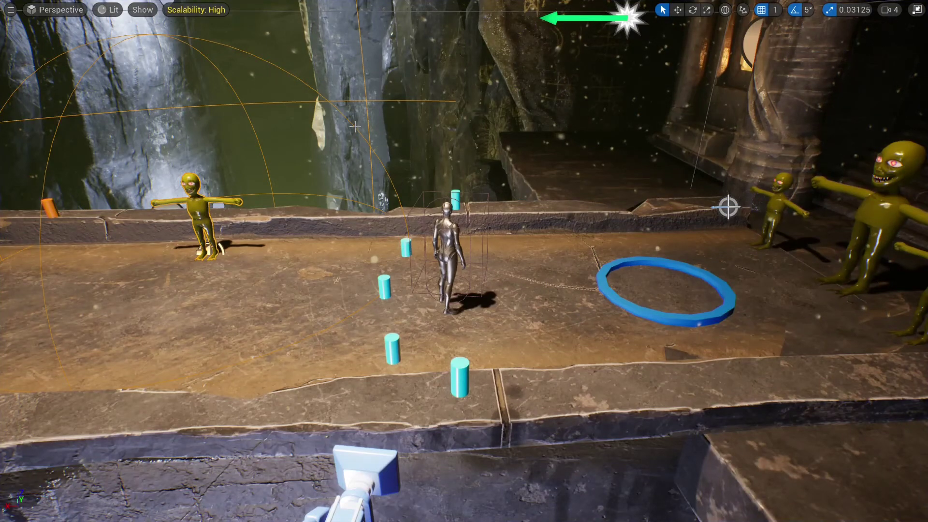
pyautogui.press('F11')
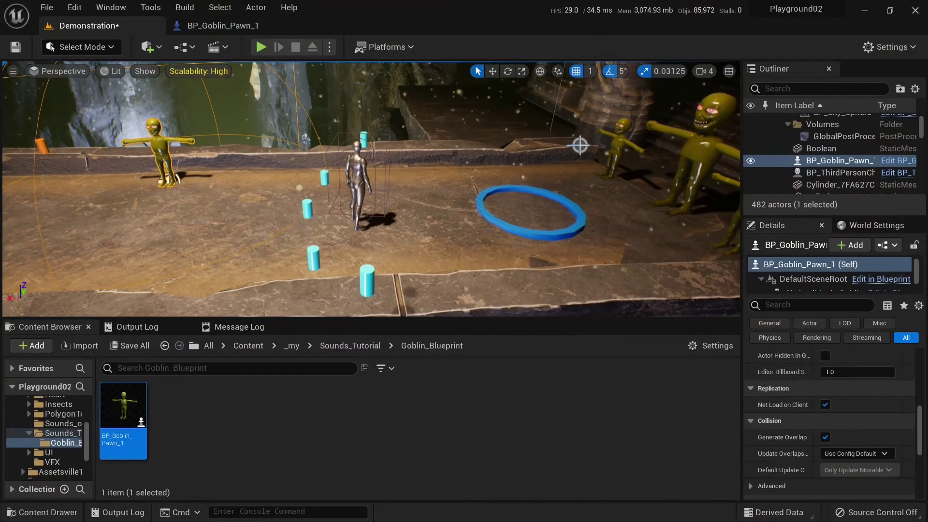